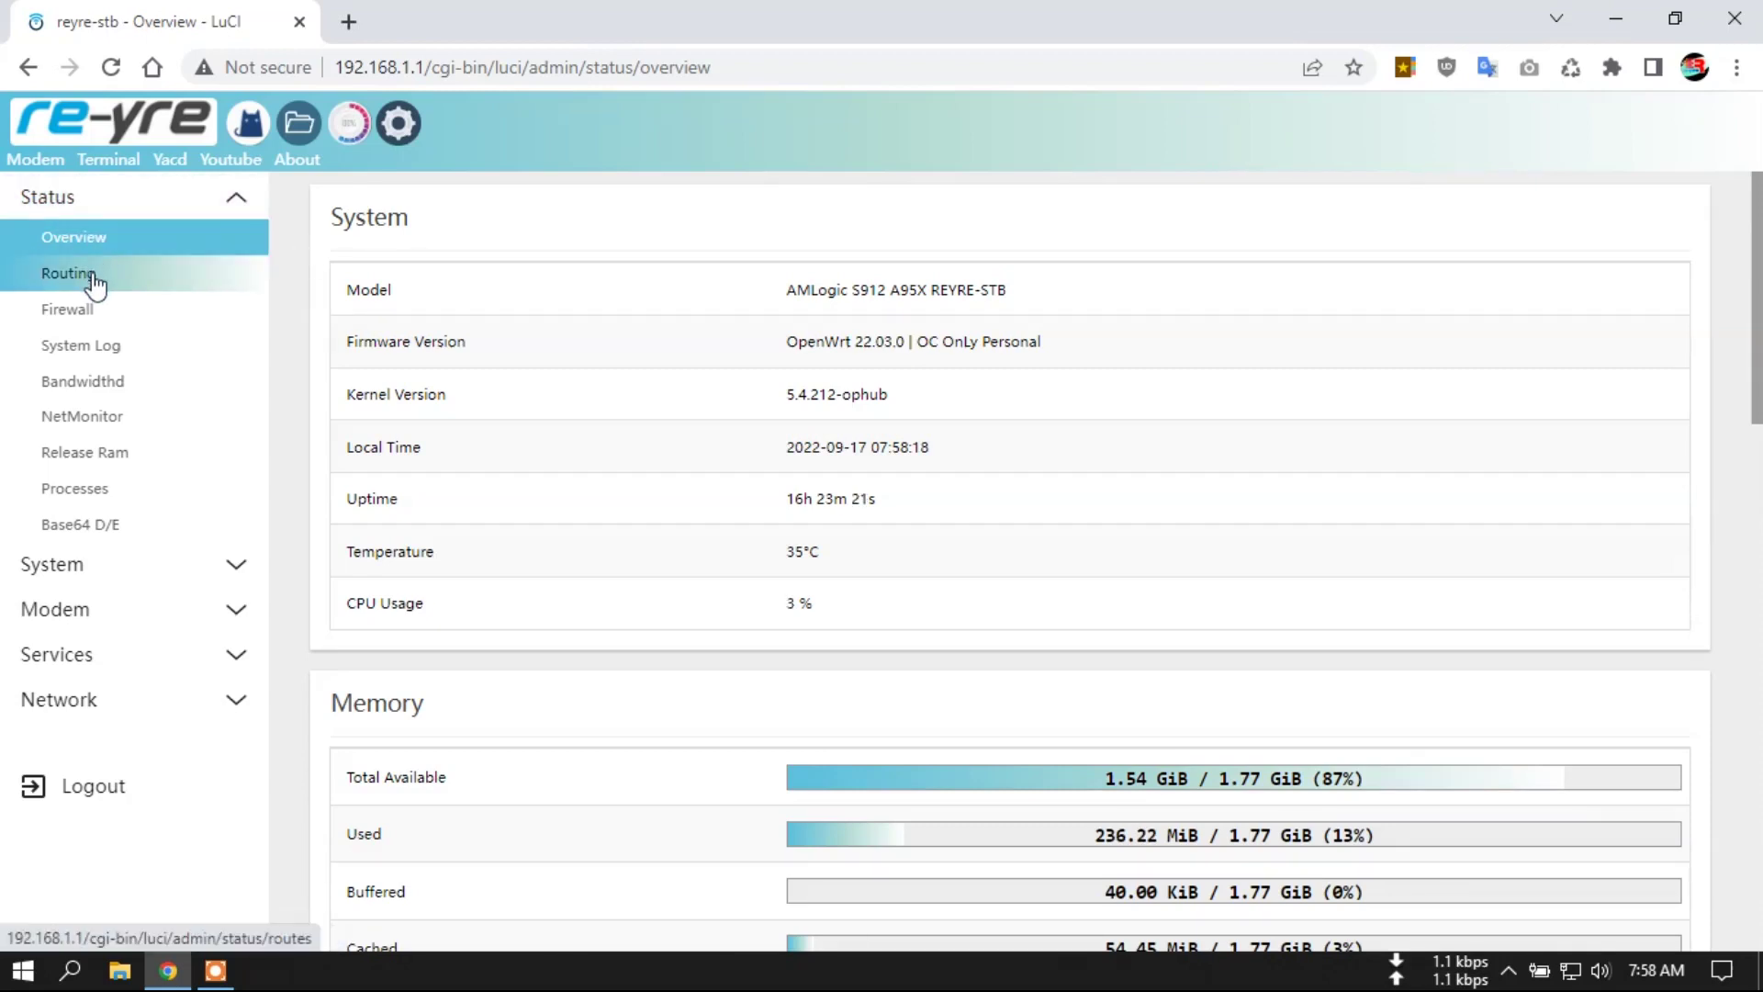
Step: Examine the router's Bandwidthd traffic report and the live NetMonitor gauges
{"action": "left_click", "coordinate": [83, 380]}
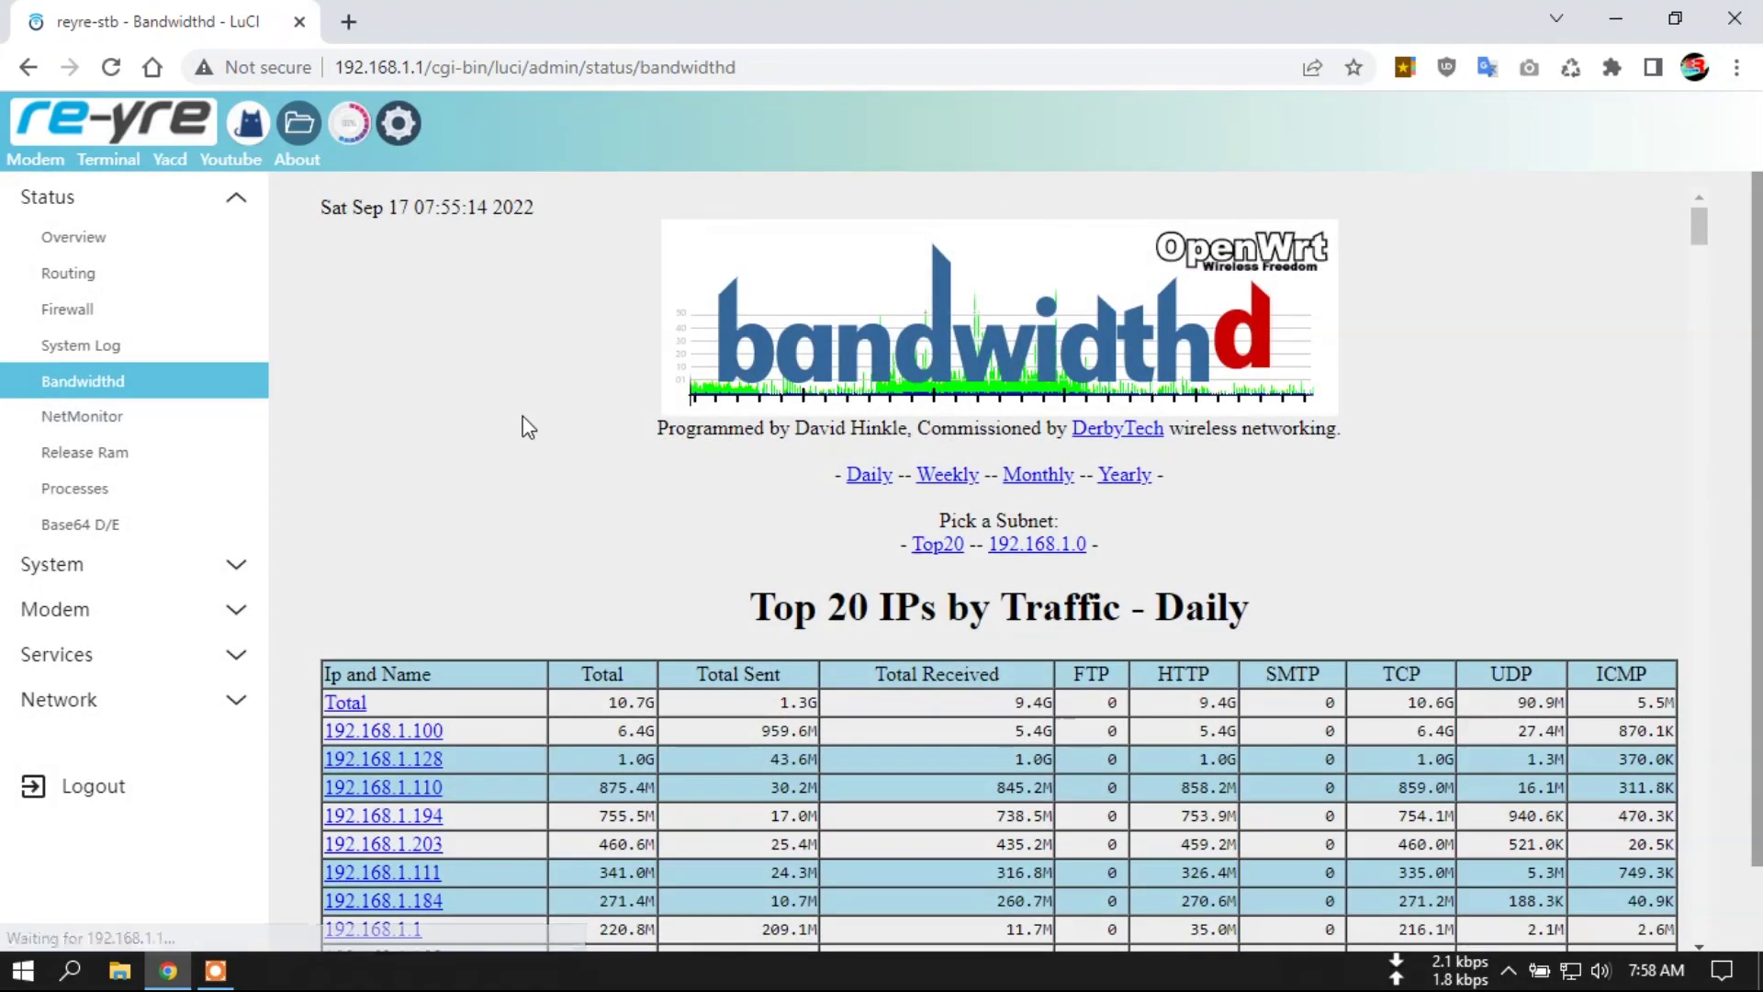
{"action": "scroll", "coordinate": [551, 643], "scroll_direction": "down", "scroll_amount": 5}
{"action": "scroll", "coordinate": [528, 652], "scroll_direction": "up", "scroll_amount": 5}
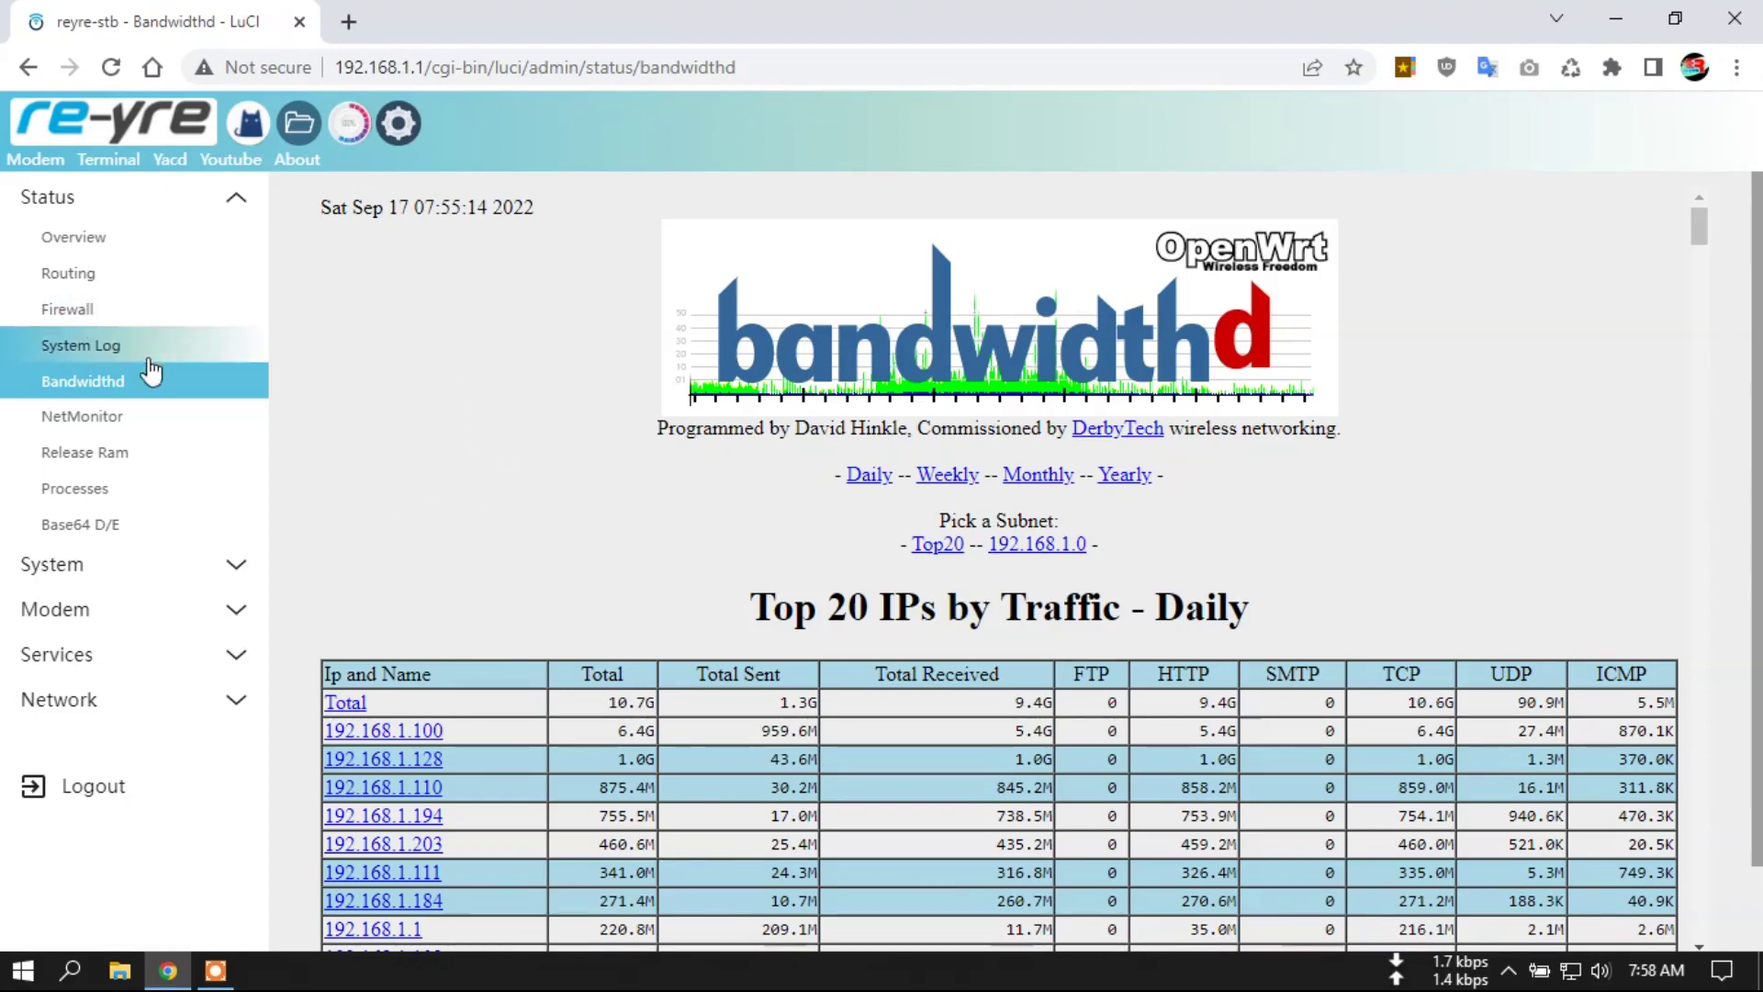
{"action": "left_click", "coordinate": [117, 418]}
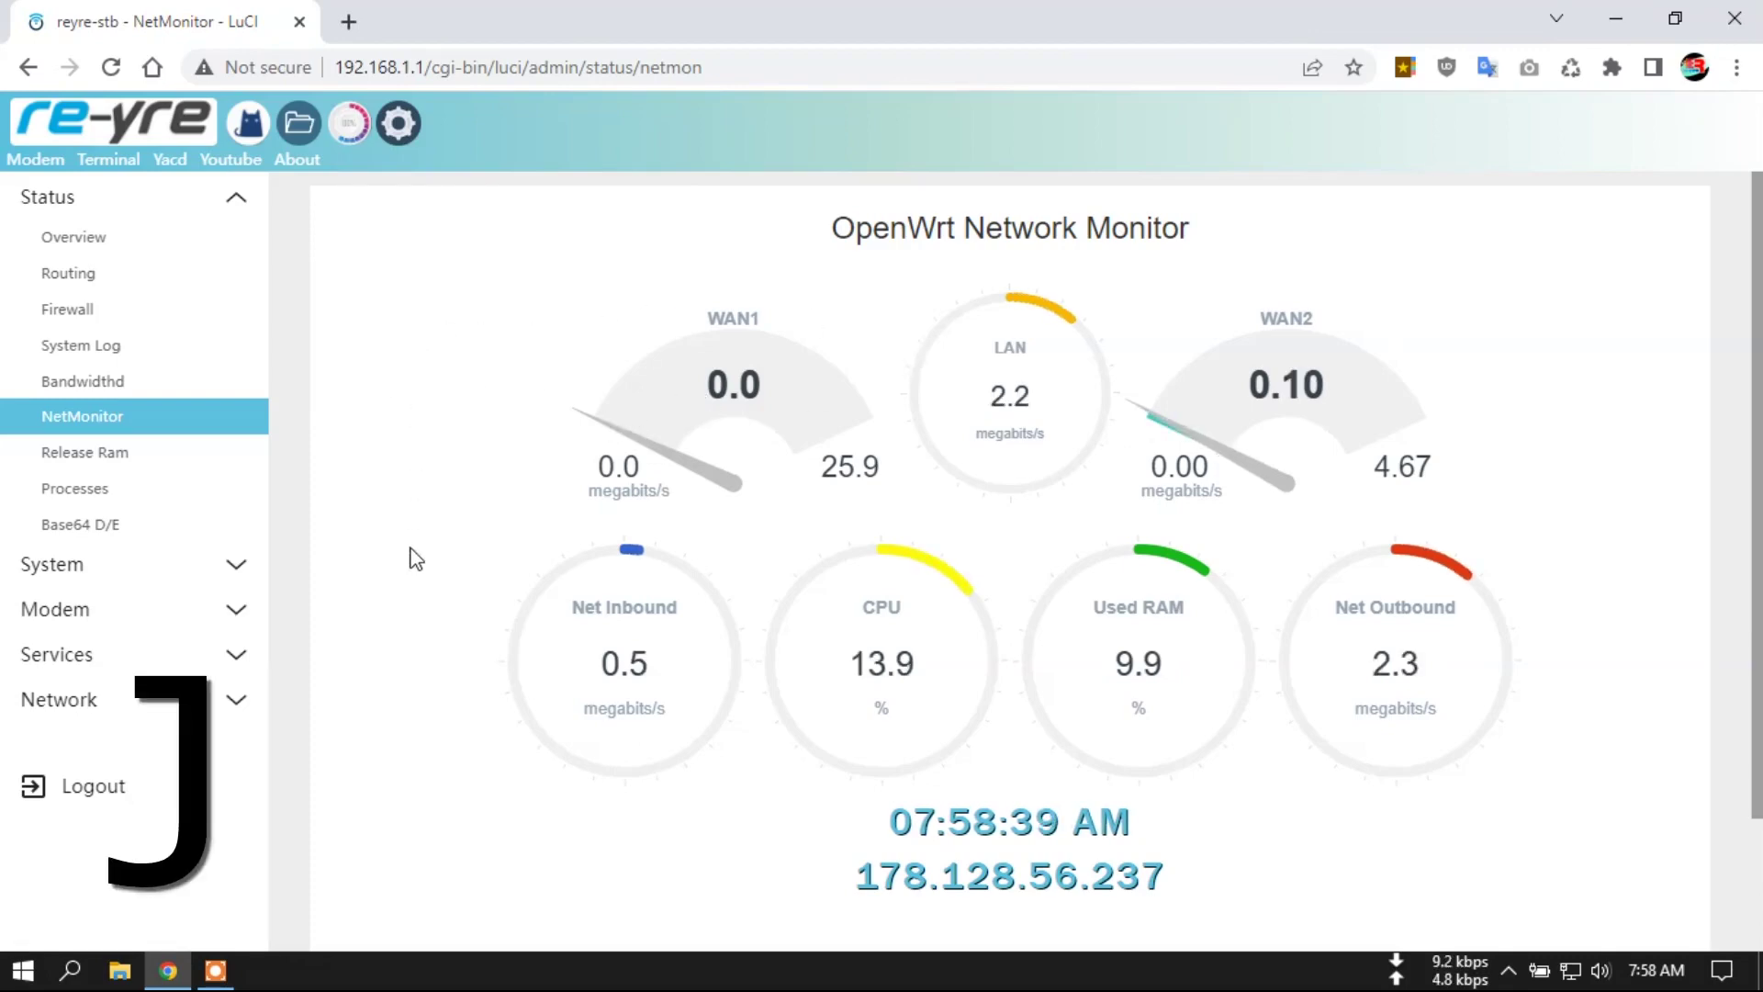
Step: Release the router's RAM, and view the running processes and the Base64 decode/encode tool
{"action": "left_click", "coordinate": [114, 464]}
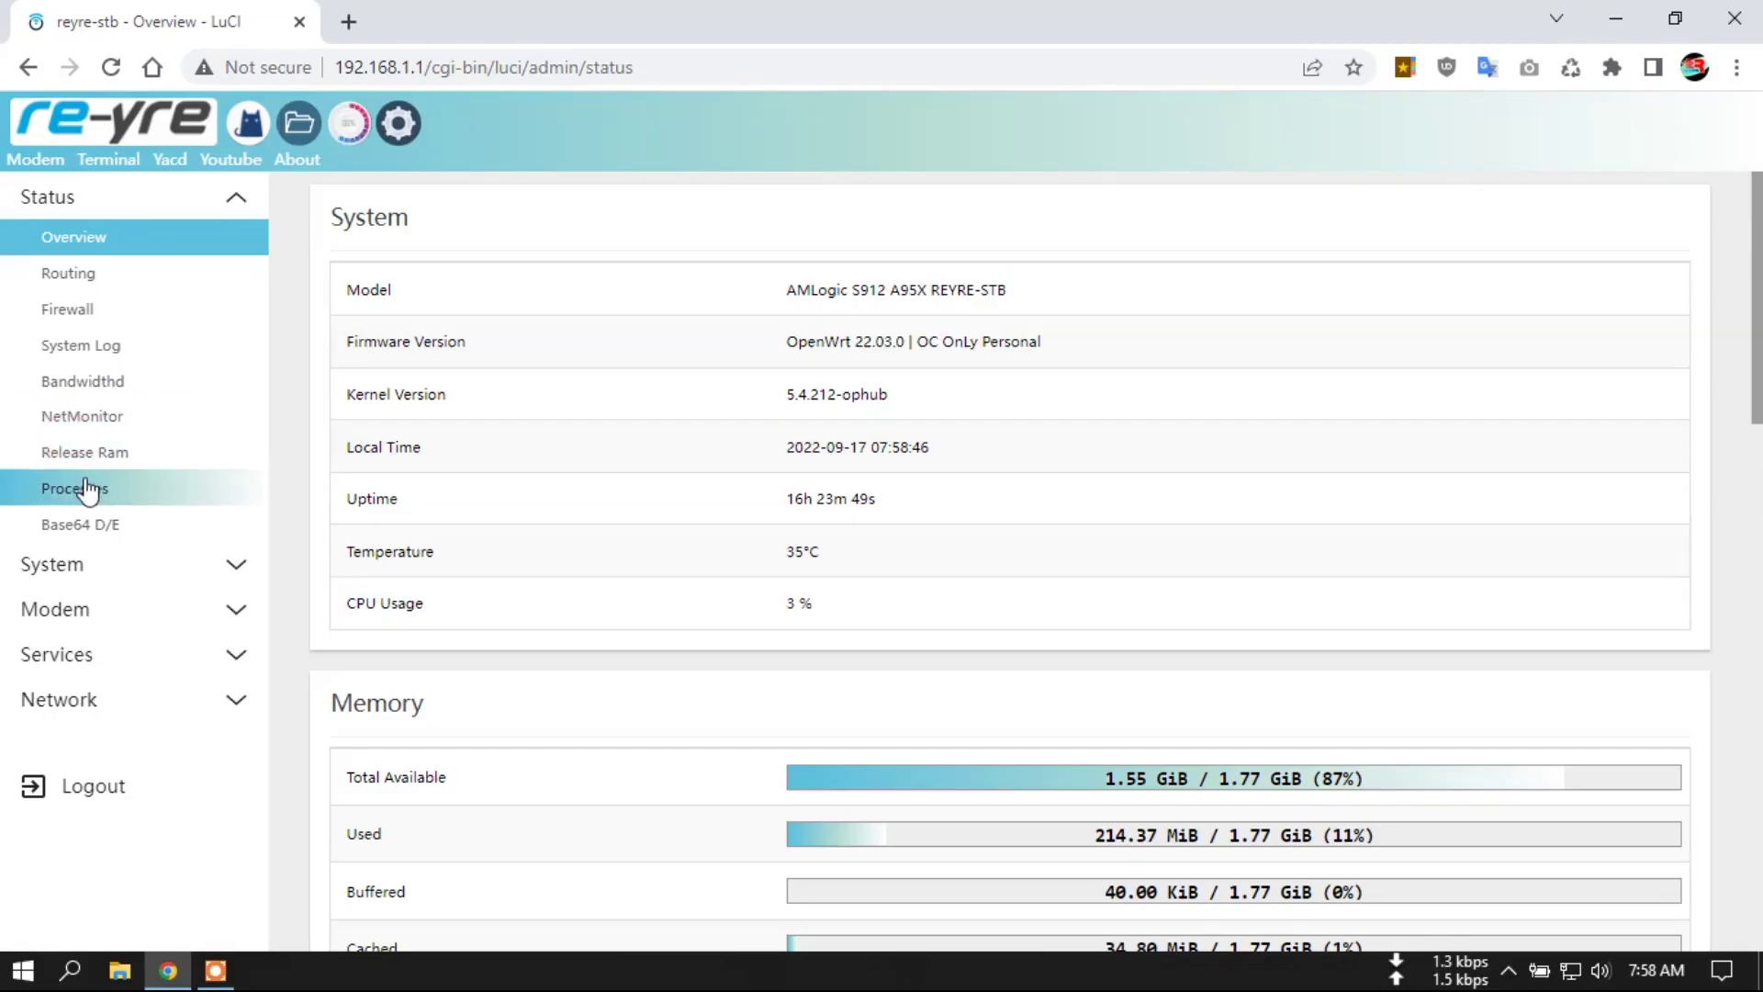
{"action": "left_click", "coordinate": [81, 488]}
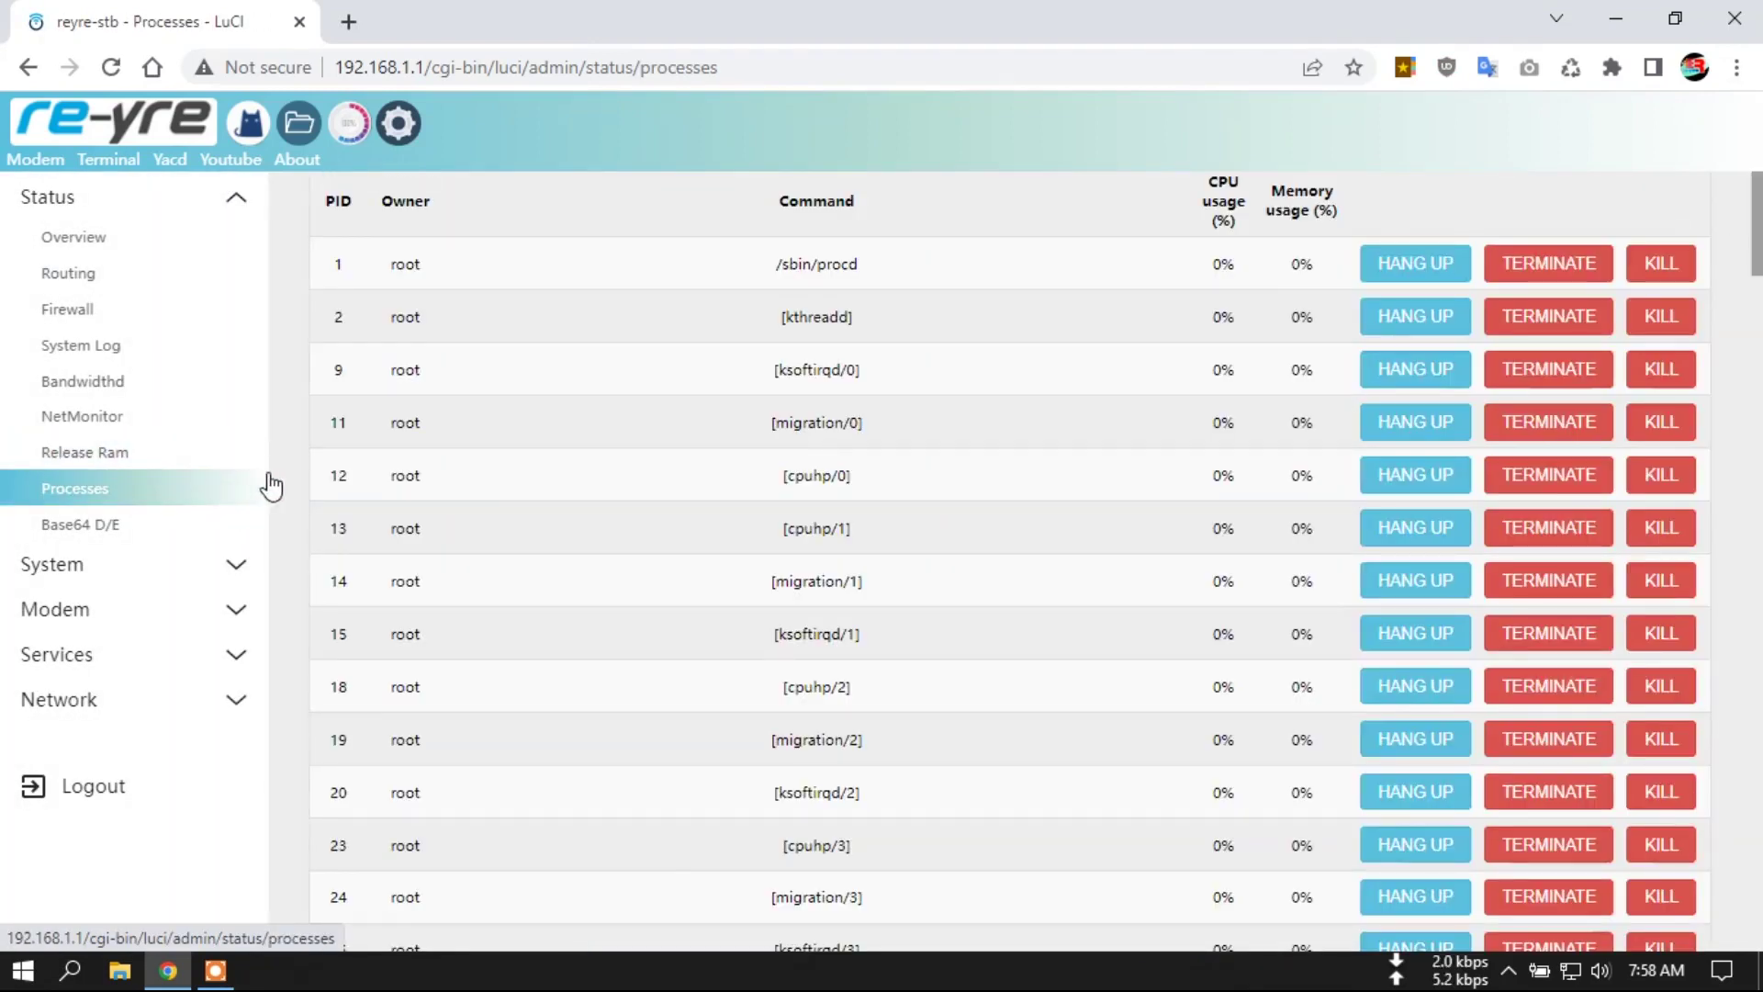
{"action": "left_click", "coordinate": [119, 538]}
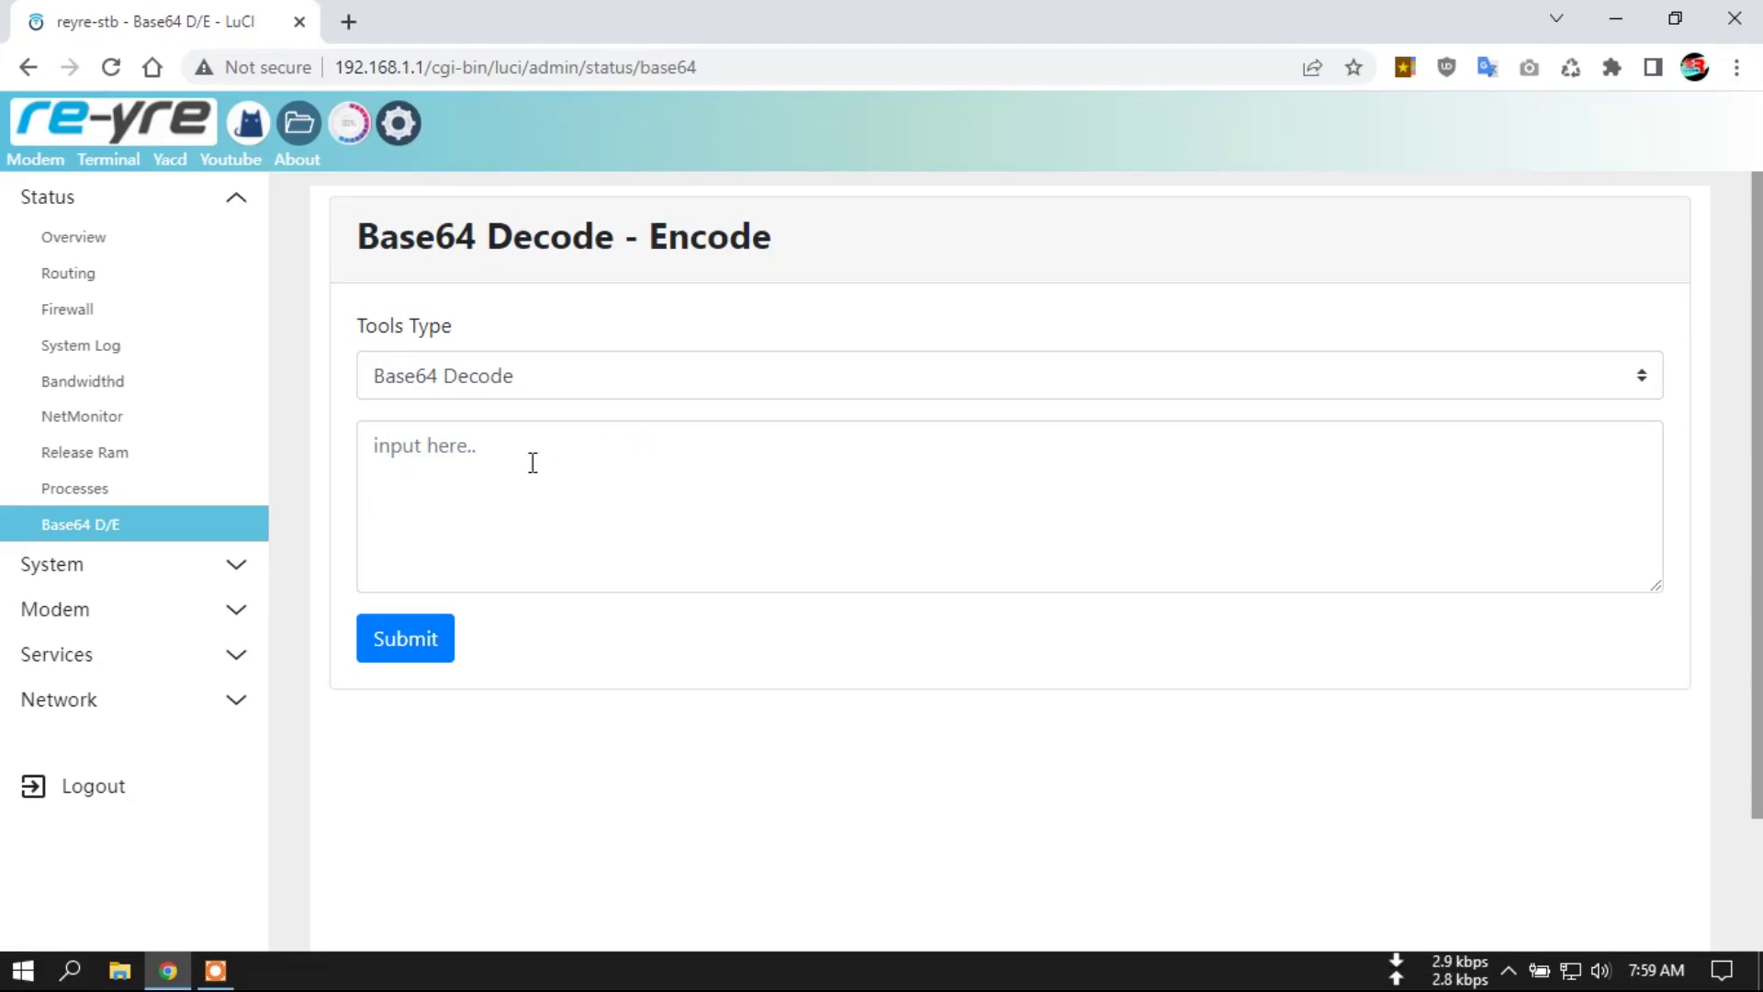
Step: Look through the System section's File Manager, Scheduled Tasks and Disk Manager pages
{"action": "left_click", "coordinate": [225, 565]}
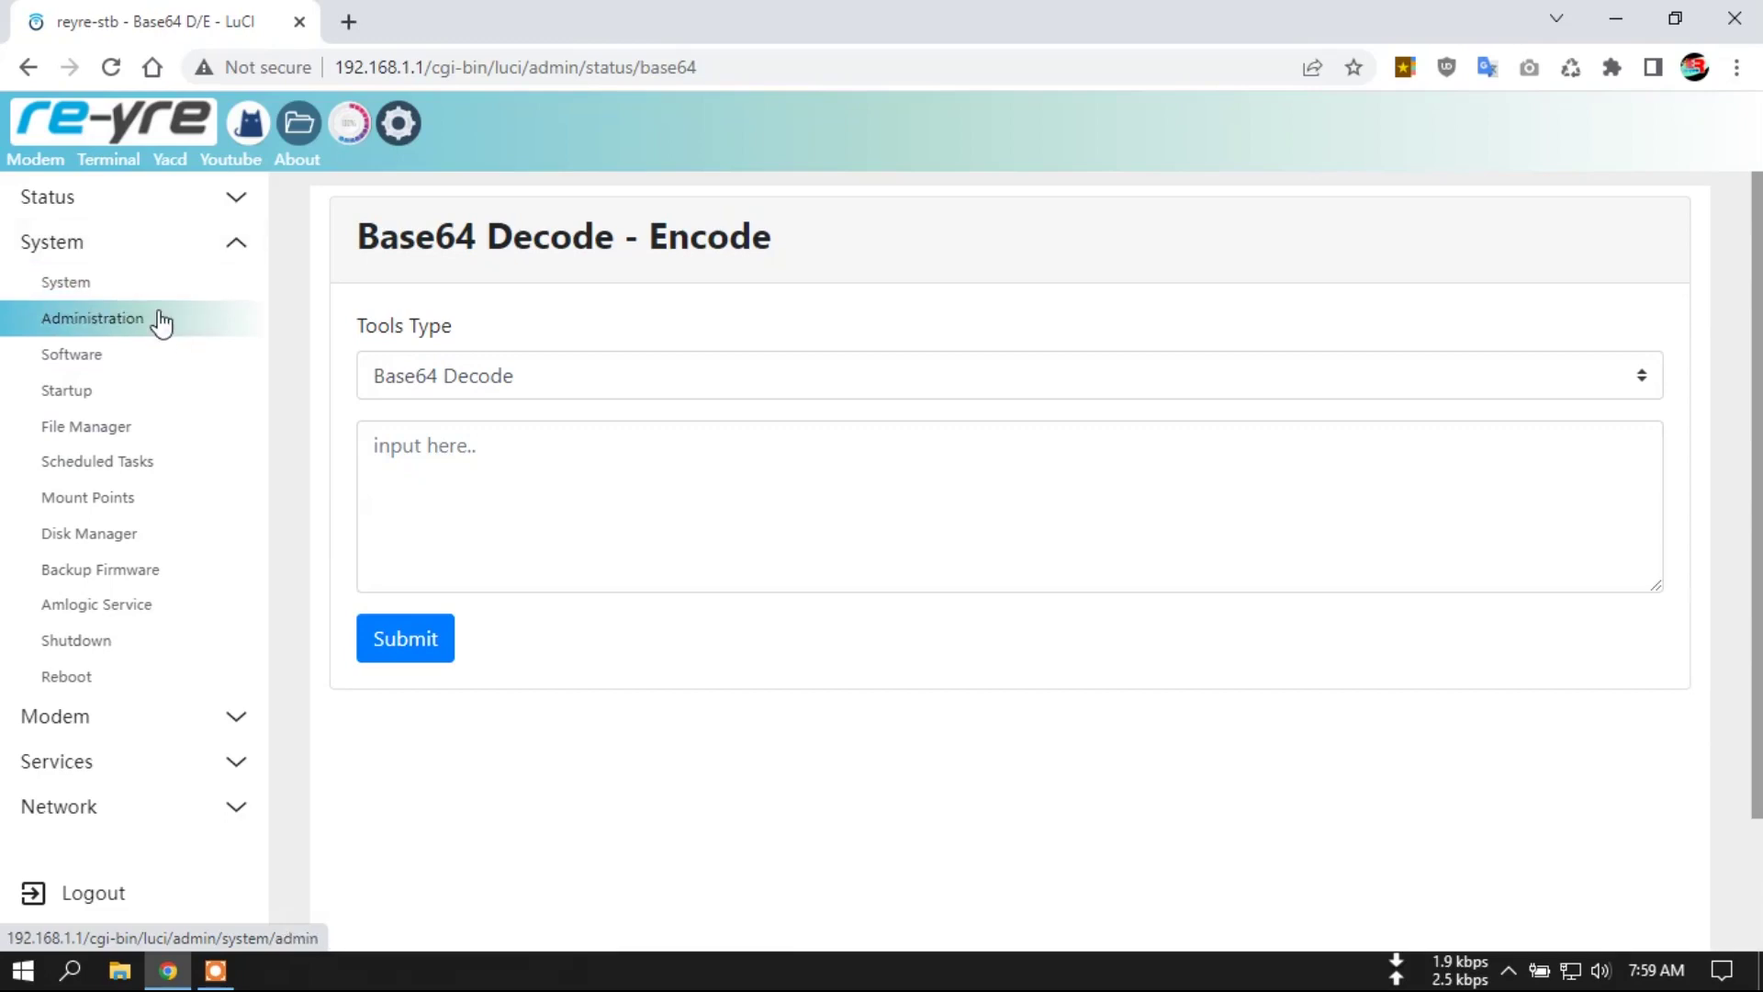
{"action": "left_click", "coordinate": [117, 430]}
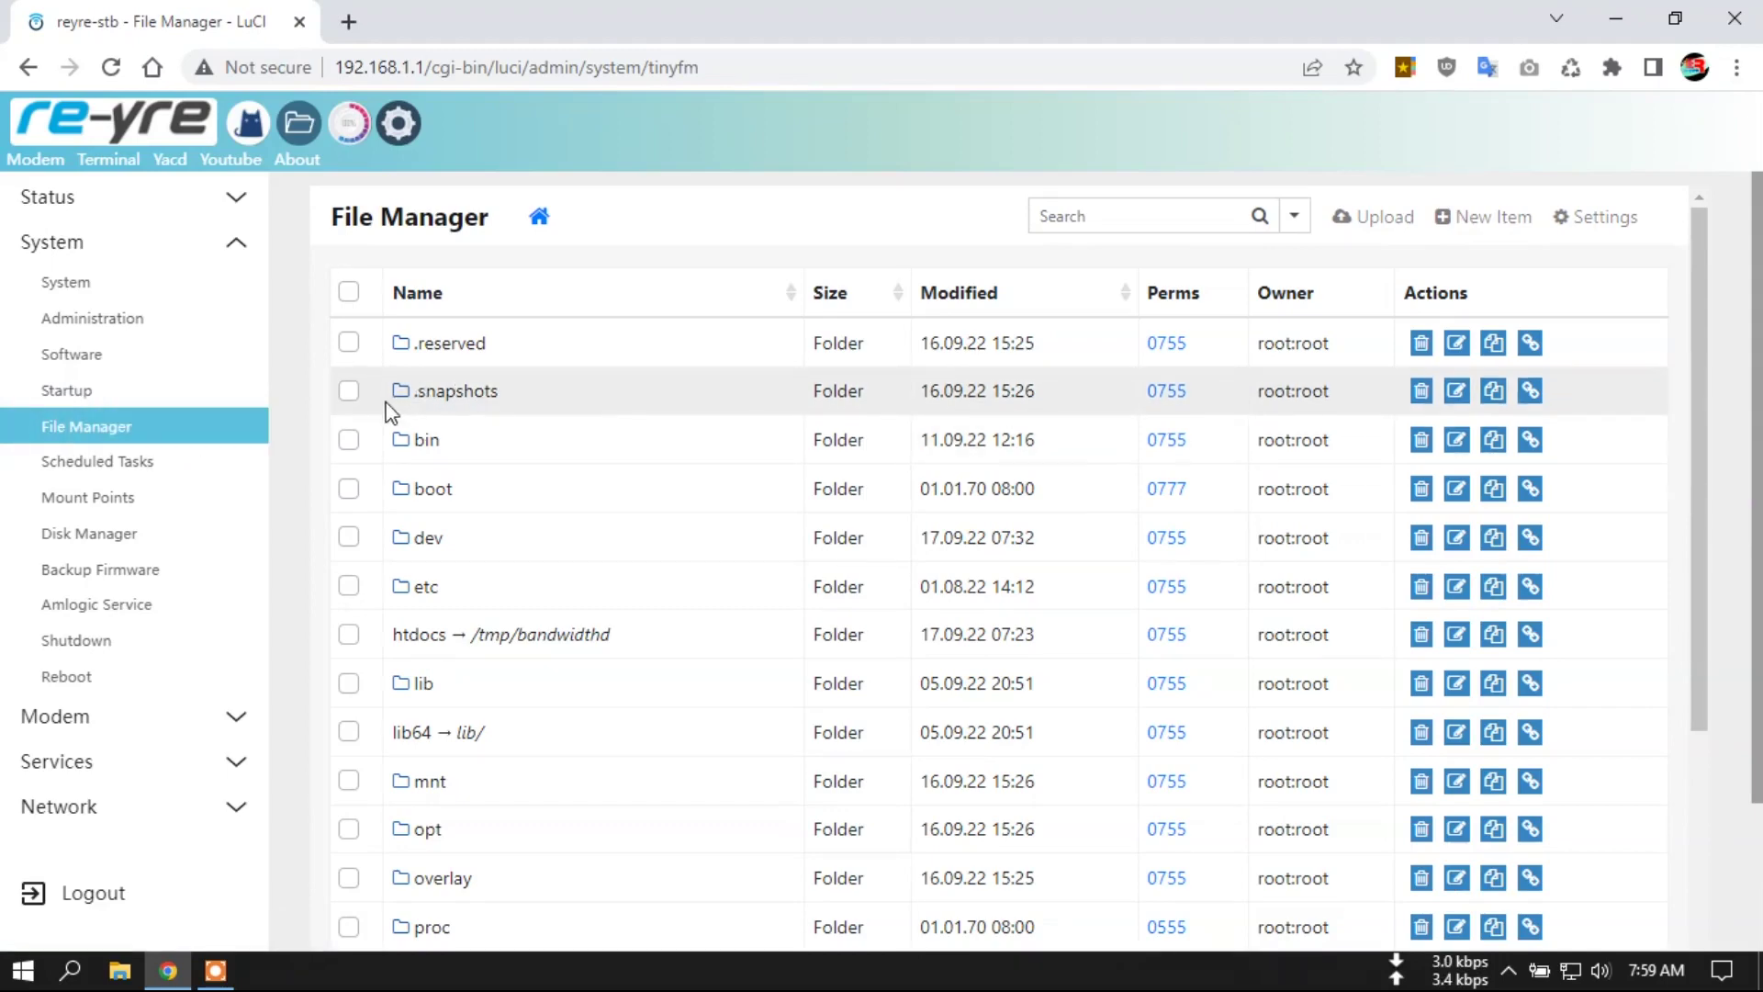
{"action": "left_click", "coordinate": [107, 467]}
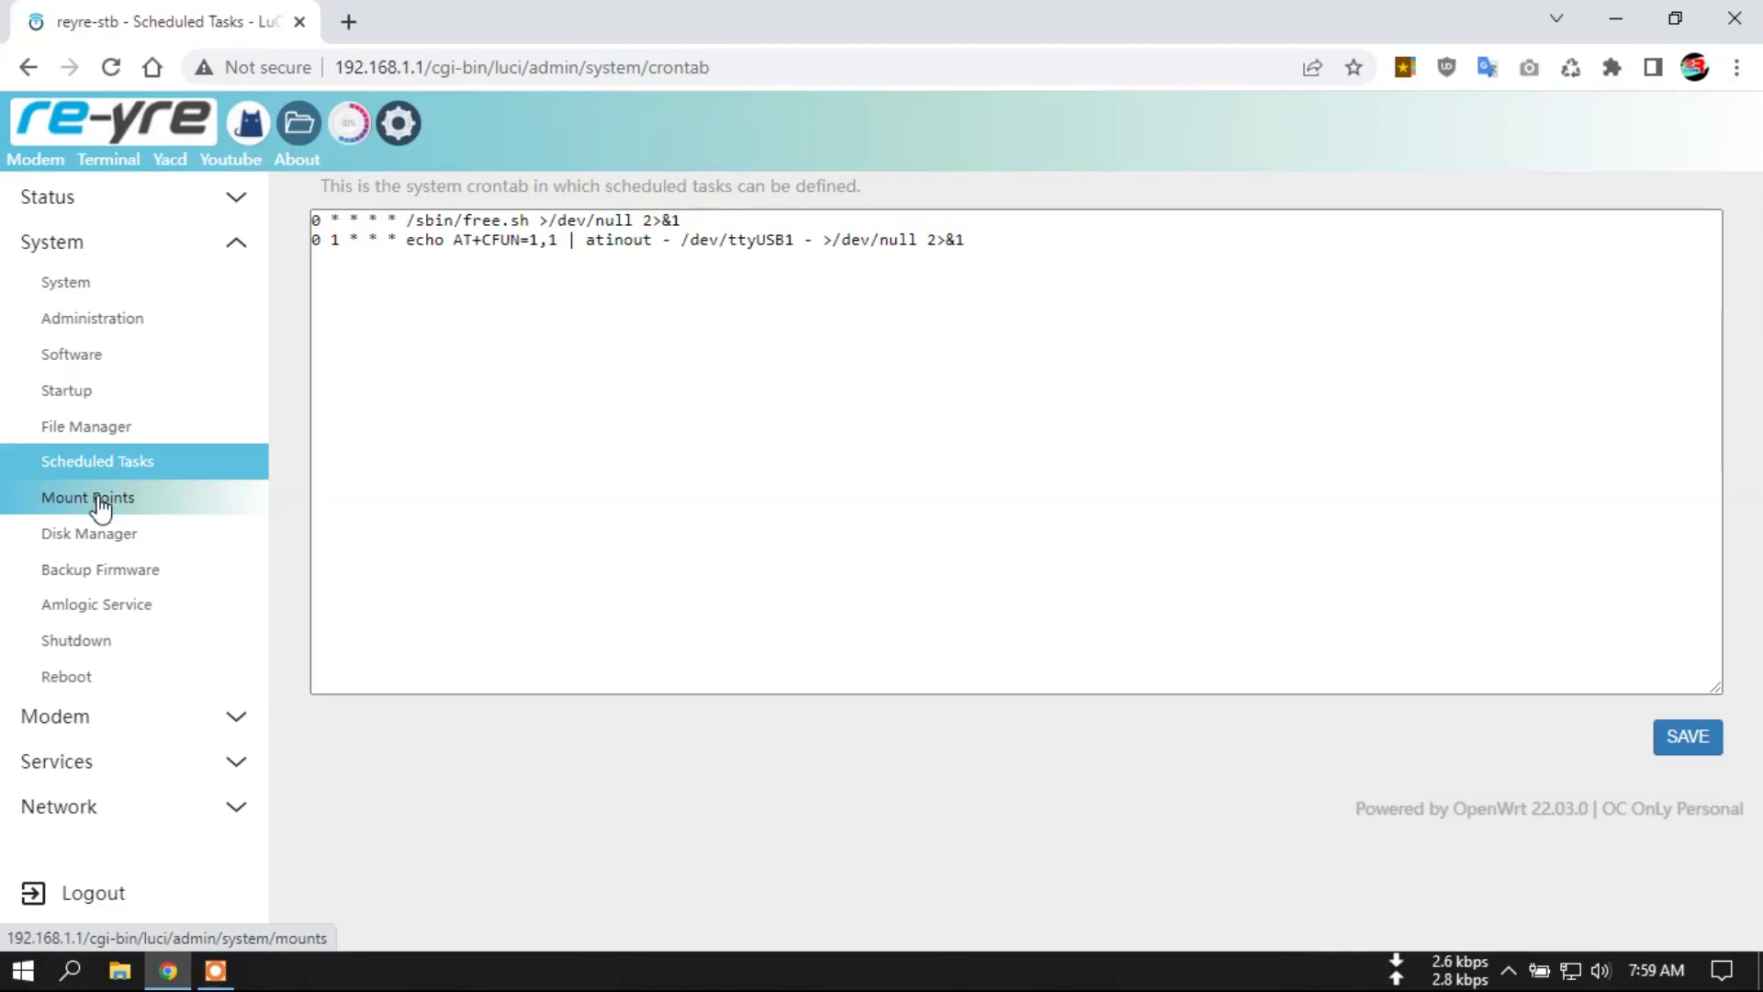
{"action": "left_click", "coordinate": [98, 540]}
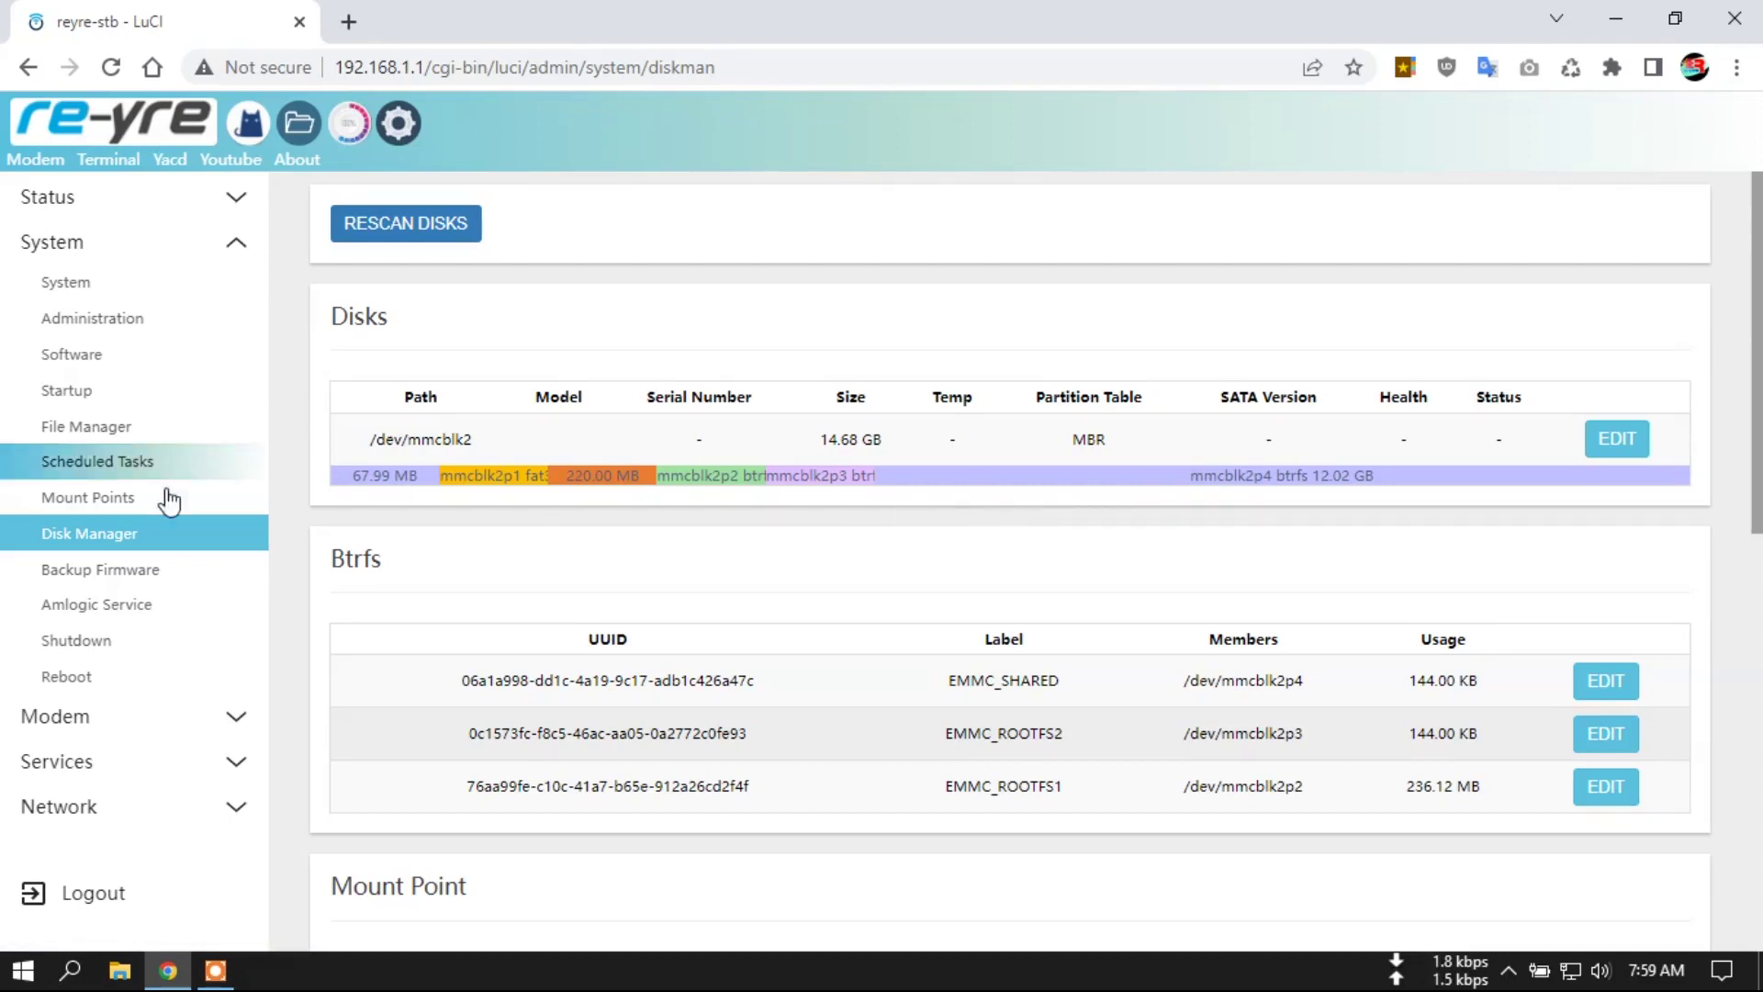
{"action": "left_click", "coordinate": [110, 611]}
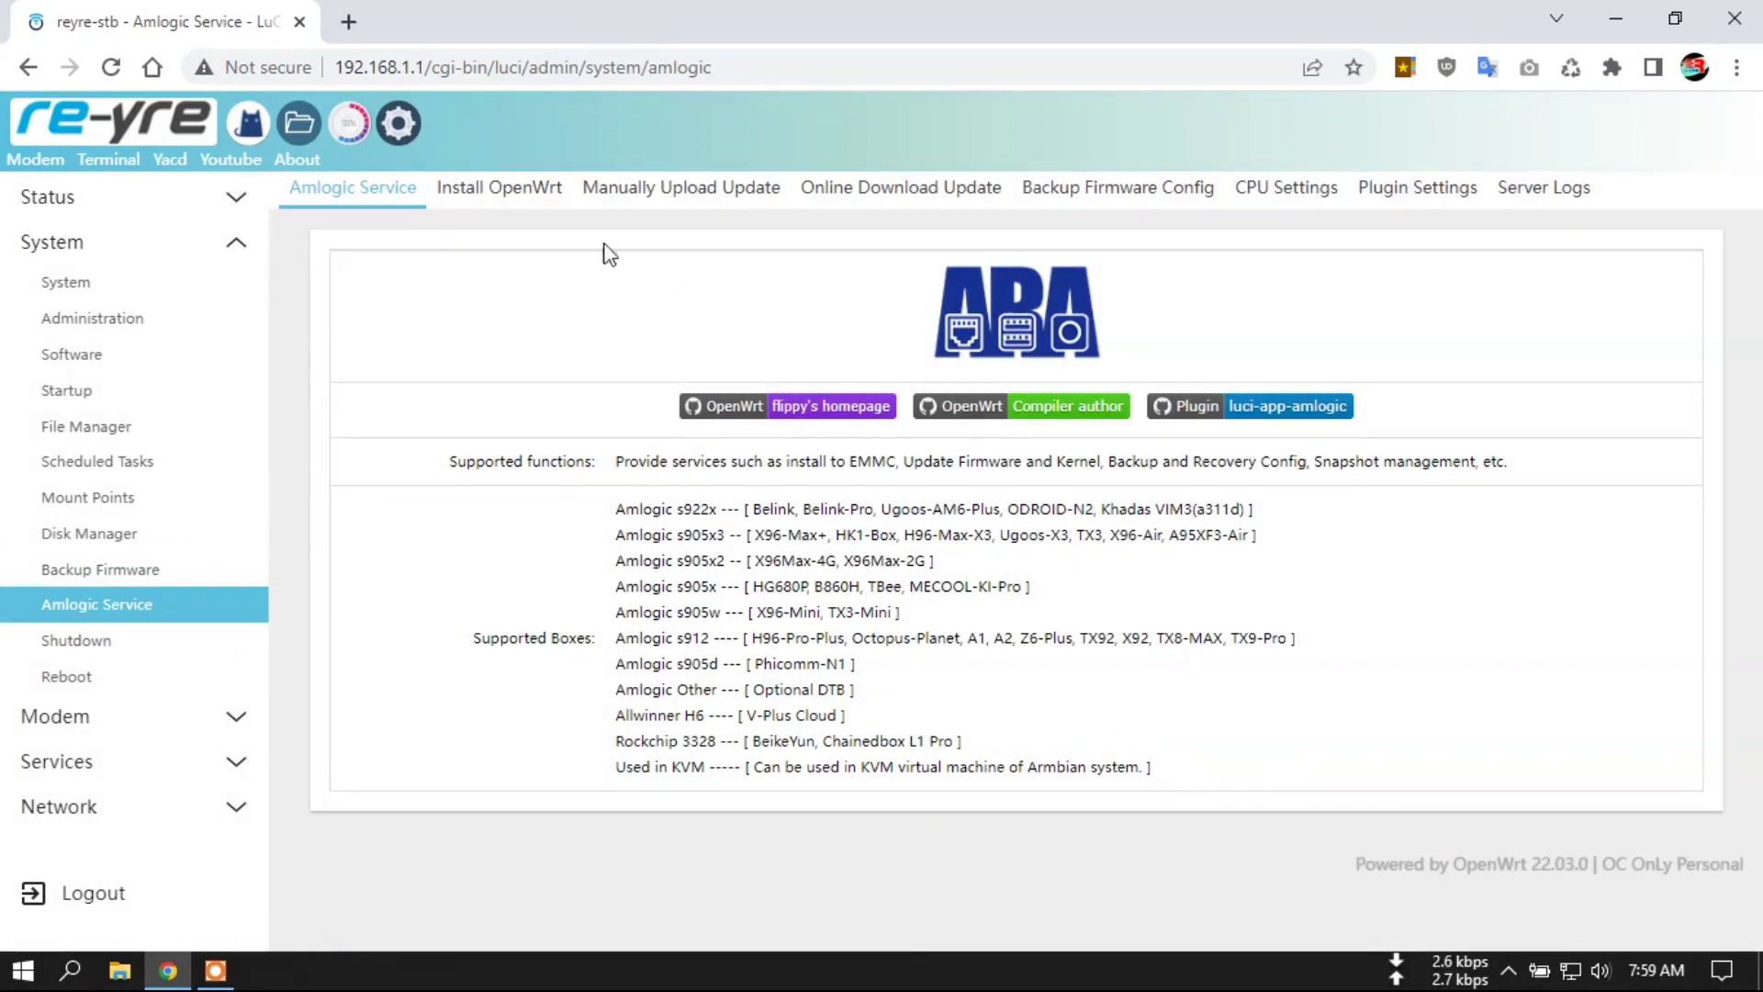
{"action": "left_click", "coordinate": [511, 186]}
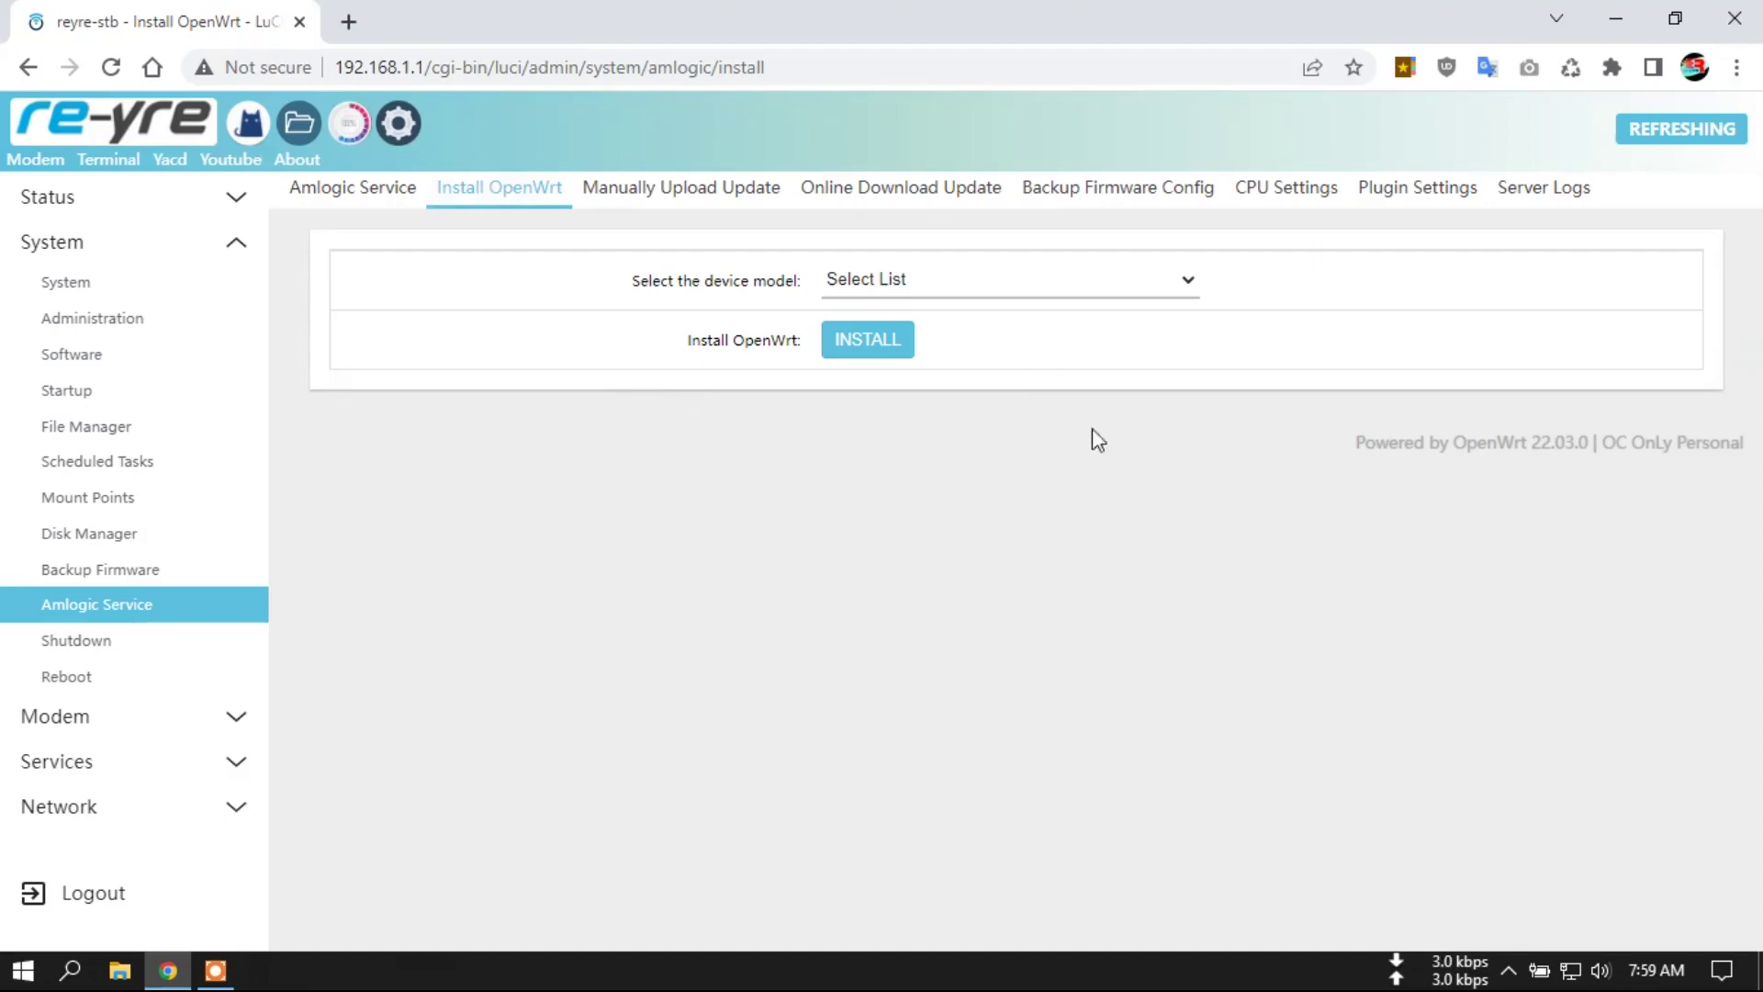
{"action": "left_click", "coordinate": [1082, 292]}
{"action": "scroll", "coordinate": [1198, 505], "scroll_direction": "down", "scroll_amount": 2}
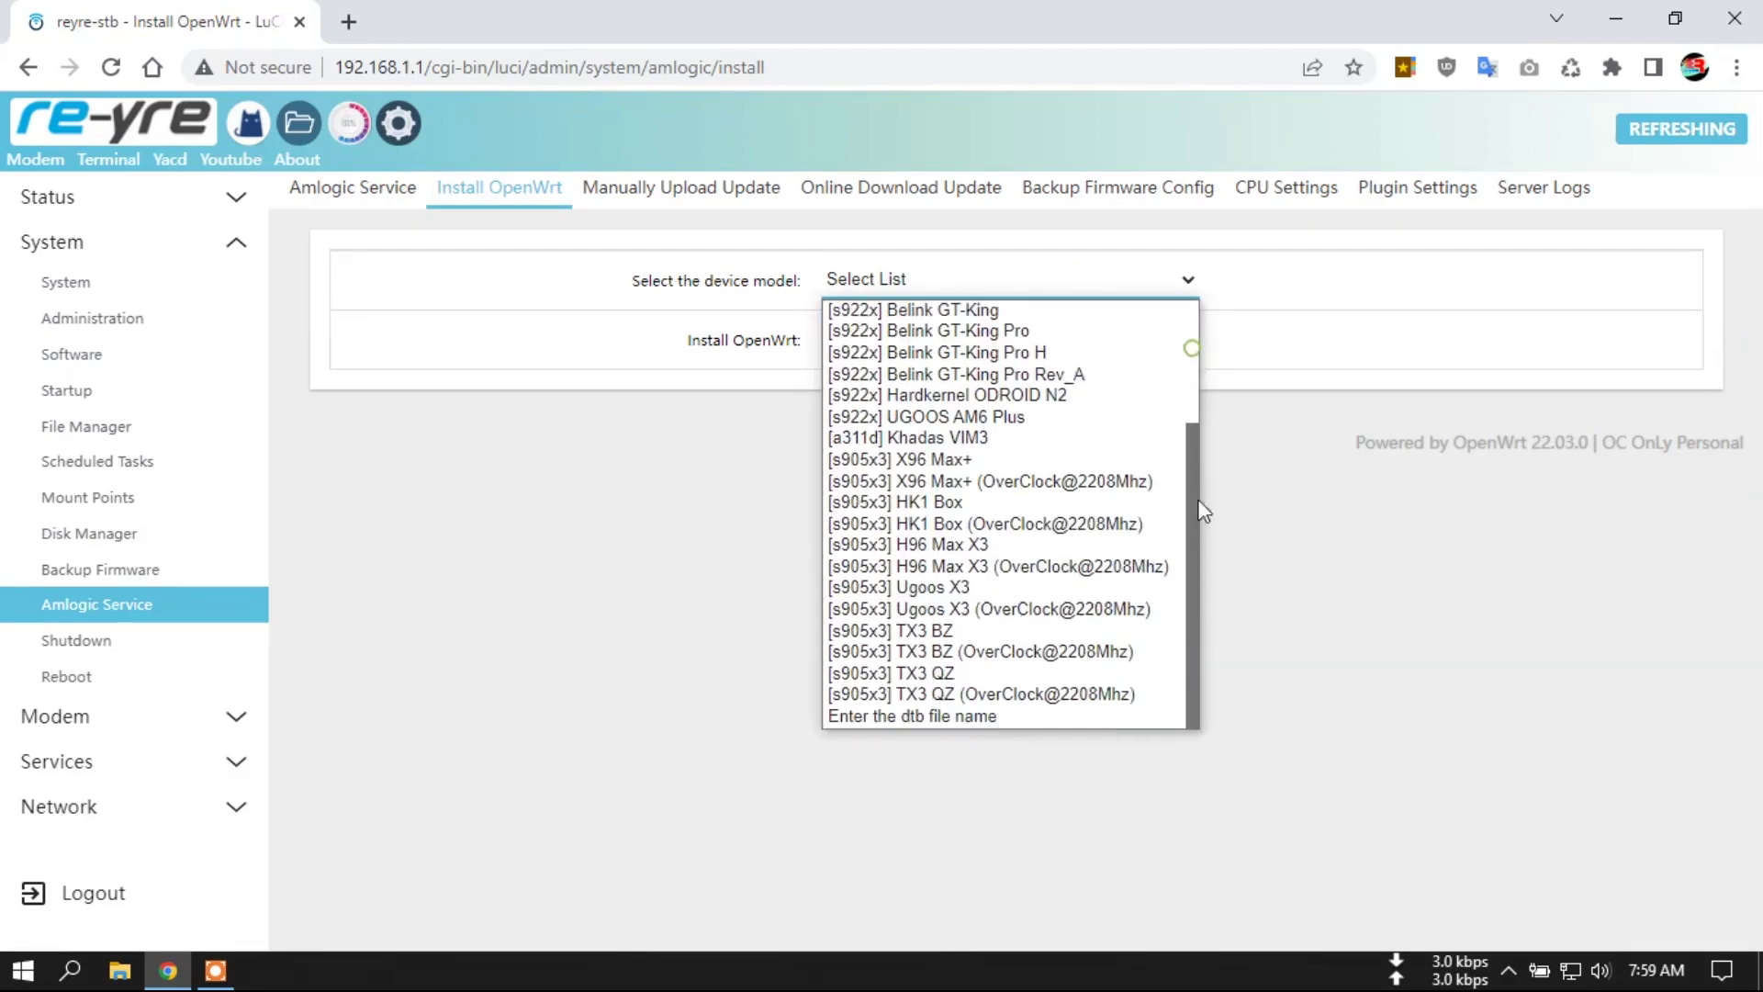
{"action": "scroll", "coordinate": [1036, 431], "scroll_direction": "up", "scroll_amount": 3}
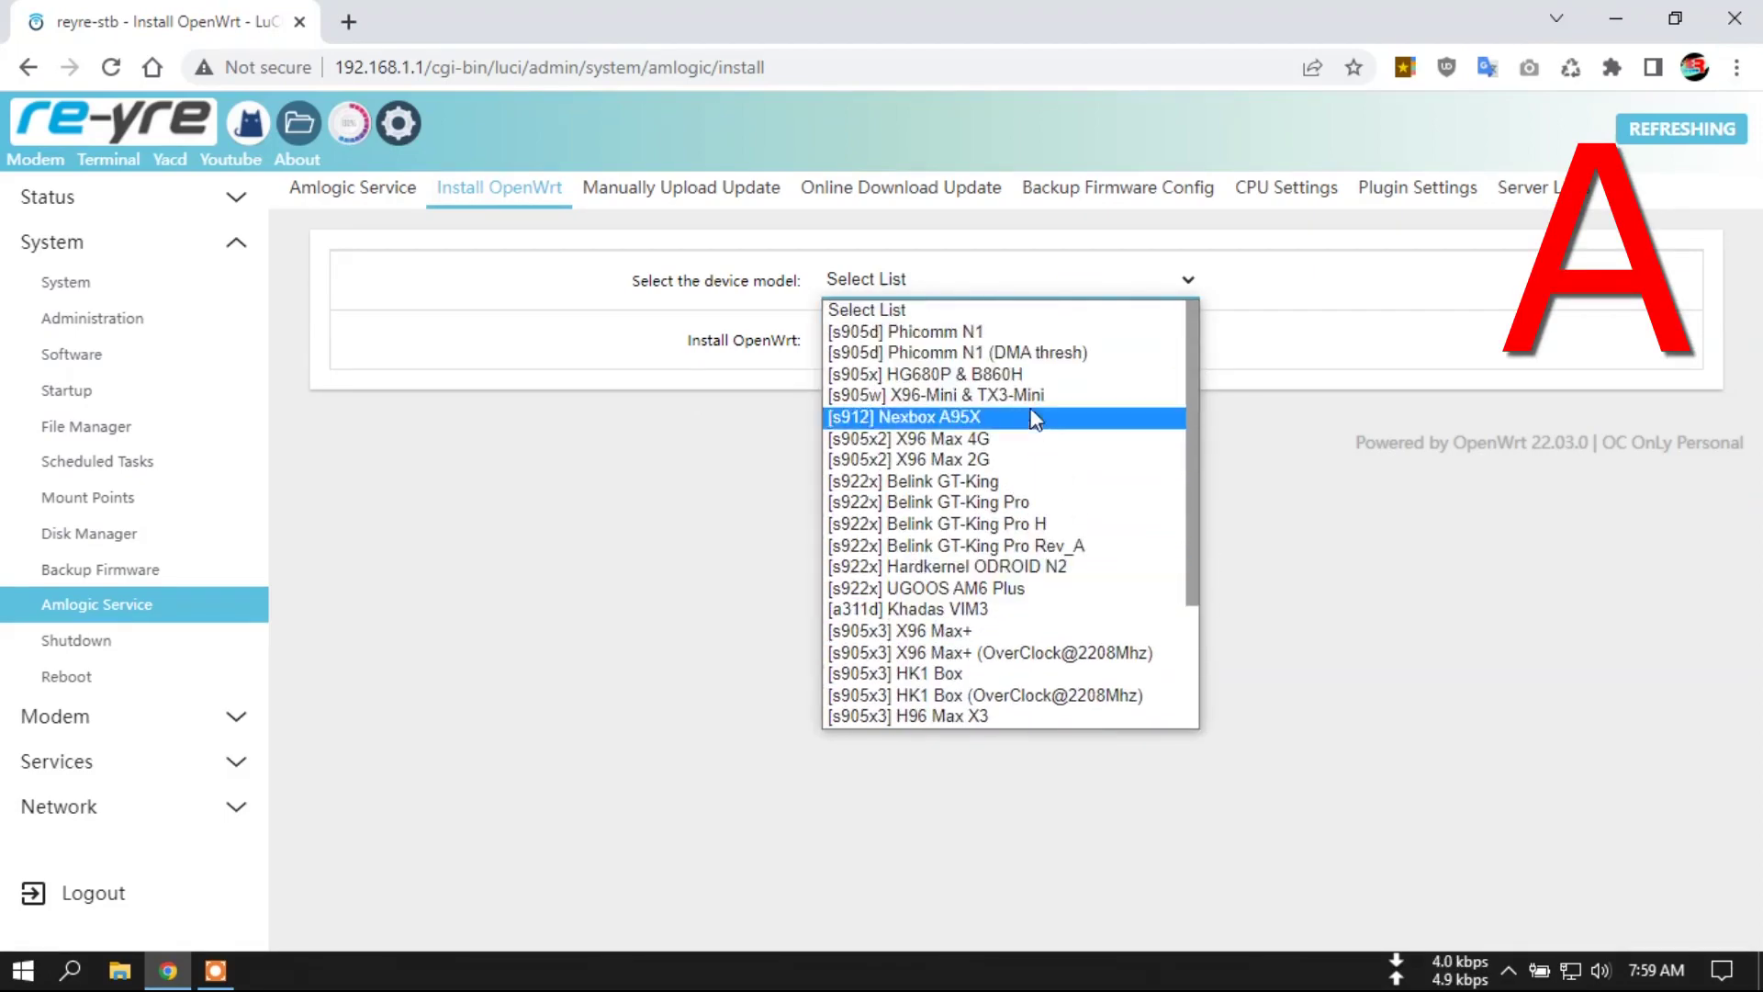
{"action": "left_click", "coordinate": [1267, 326]}
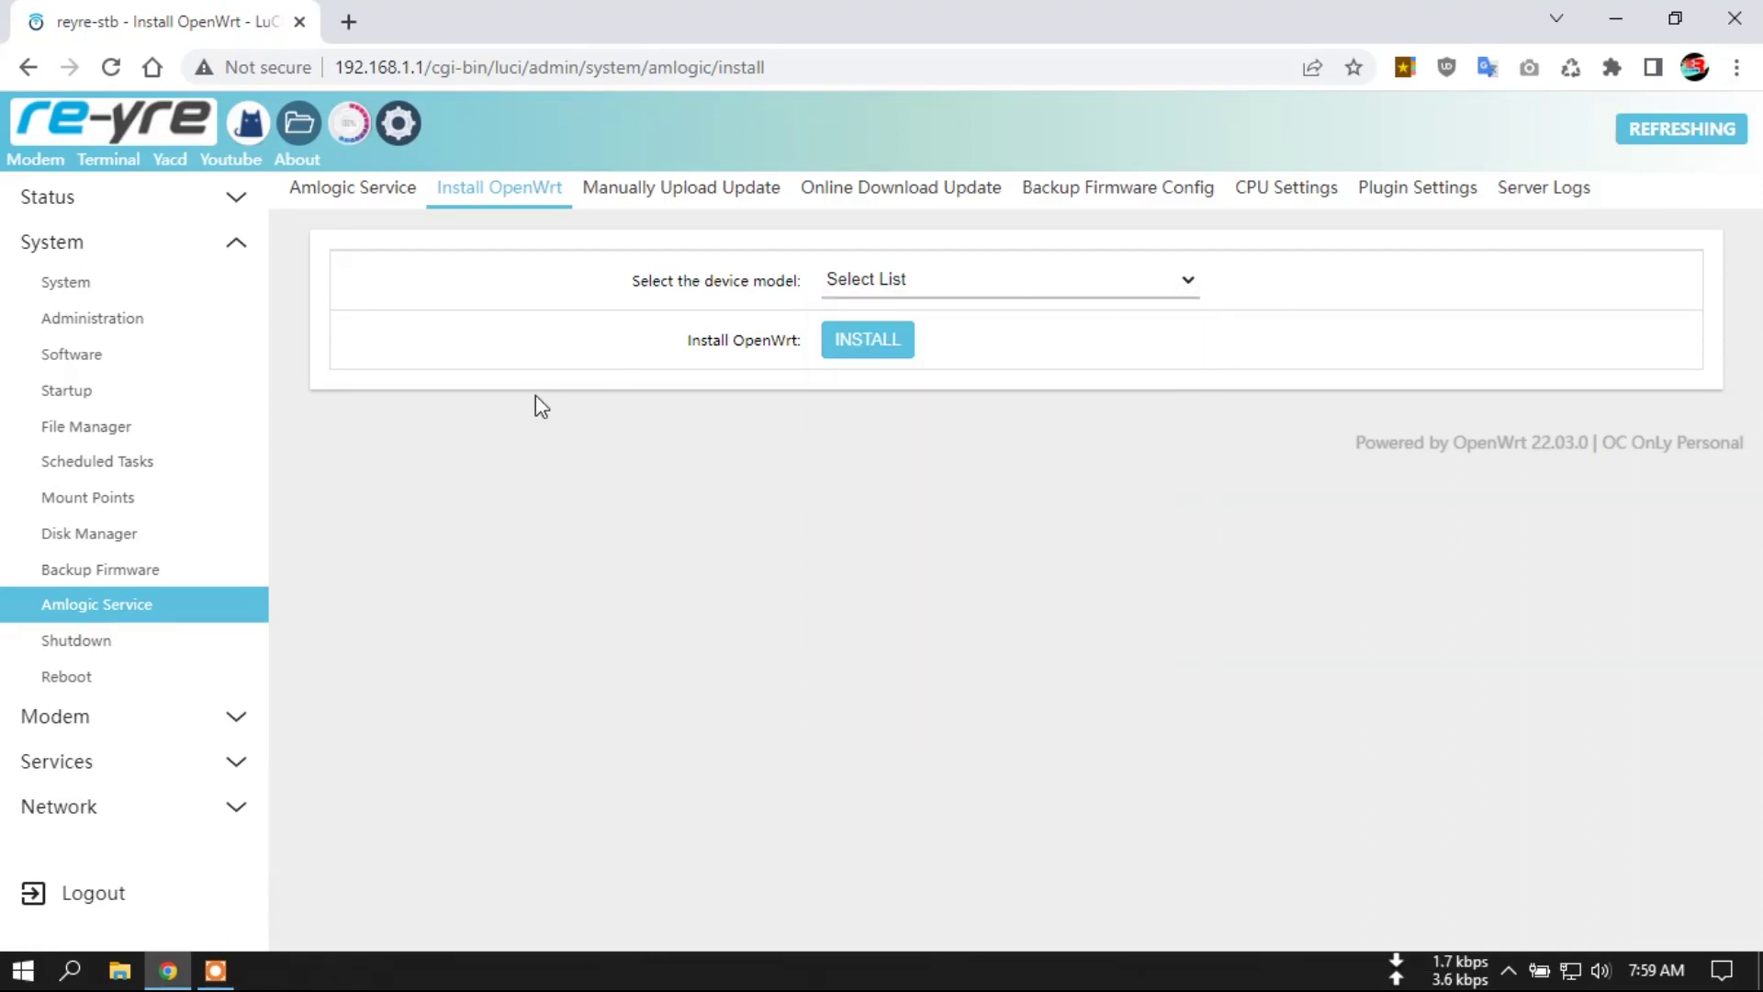
{"action": "left_click", "coordinate": [903, 193]}
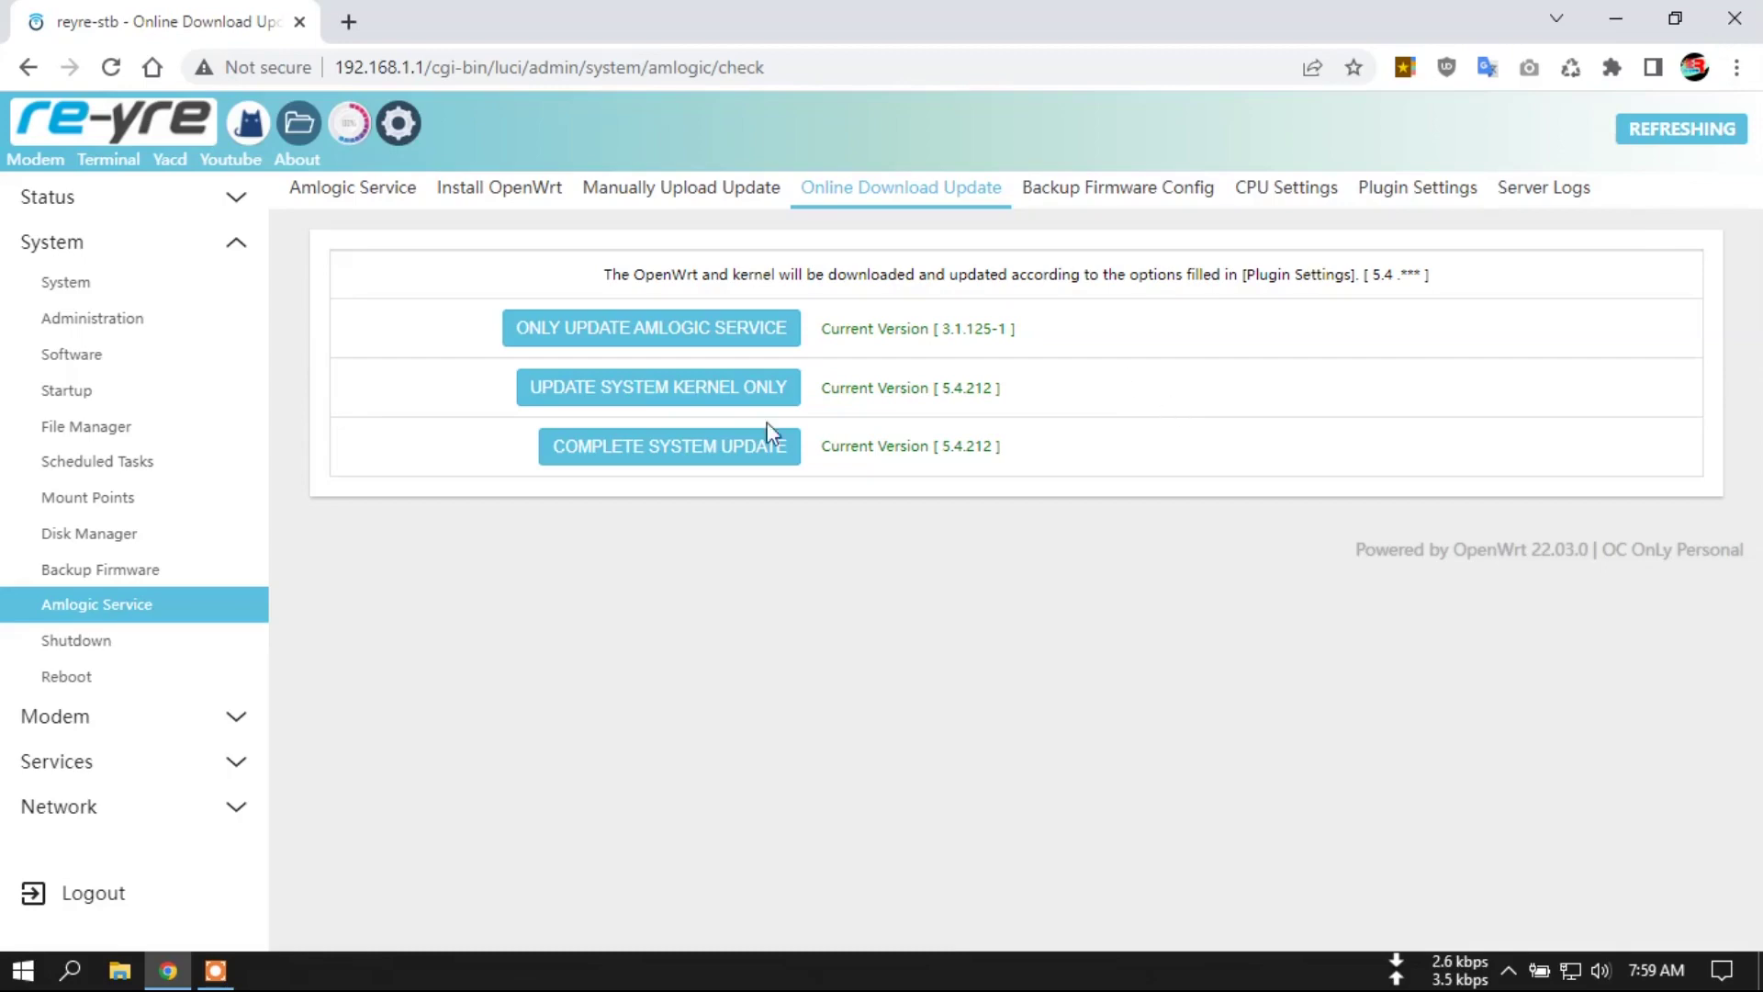
Step: Review the modem's Net Detector page, including its main settings and the restart and notification options
{"action": "left_click", "coordinate": [138, 717]}
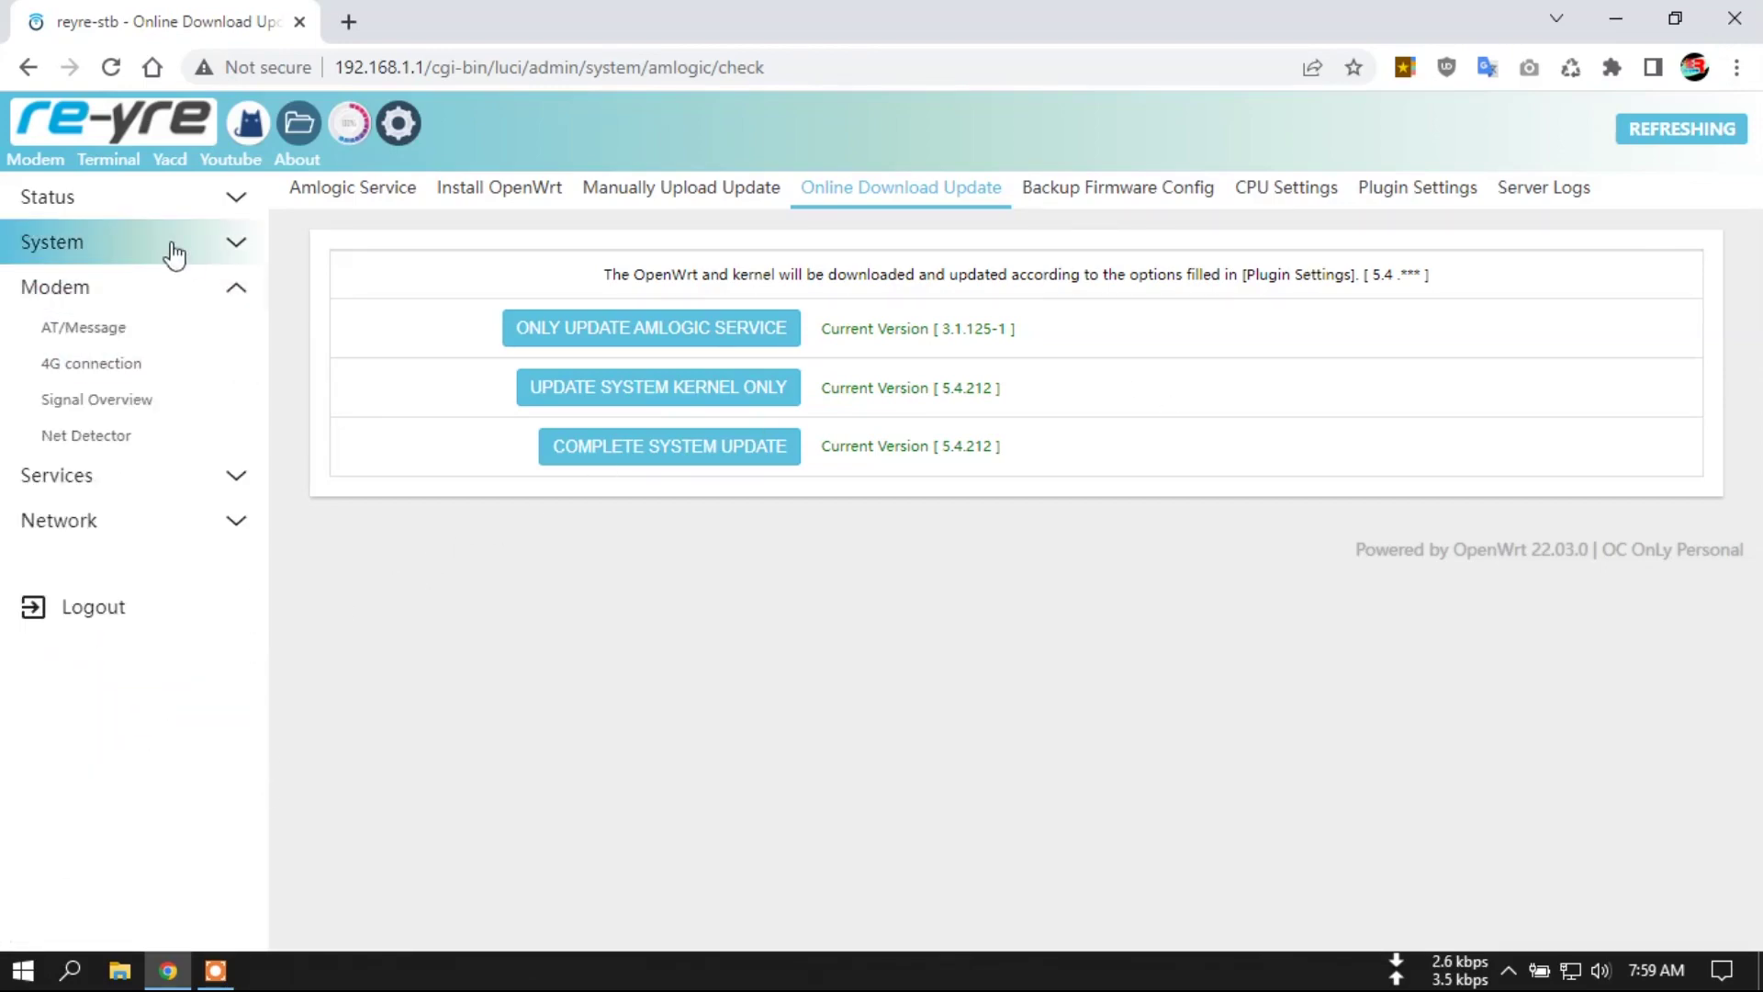
{"action": "left_click", "coordinate": [118, 439]}
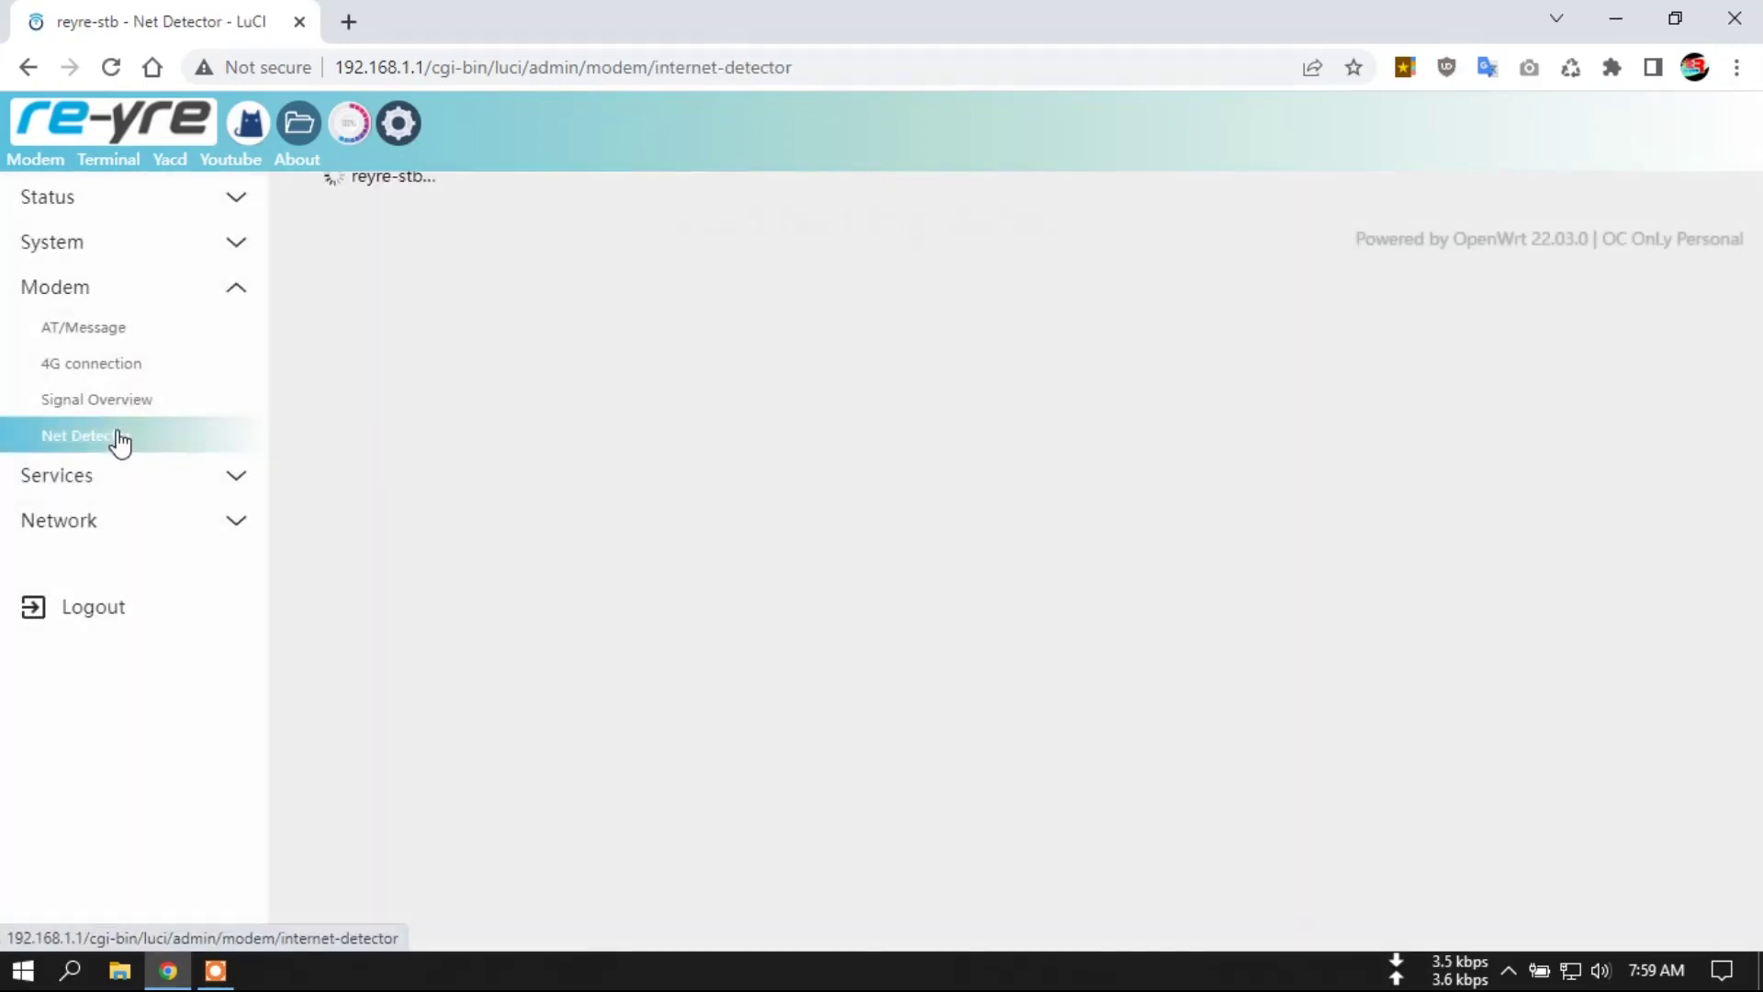
{"action": "scroll", "coordinate": [1249, 625], "scroll_direction": "down", "scroll_amount": 3}
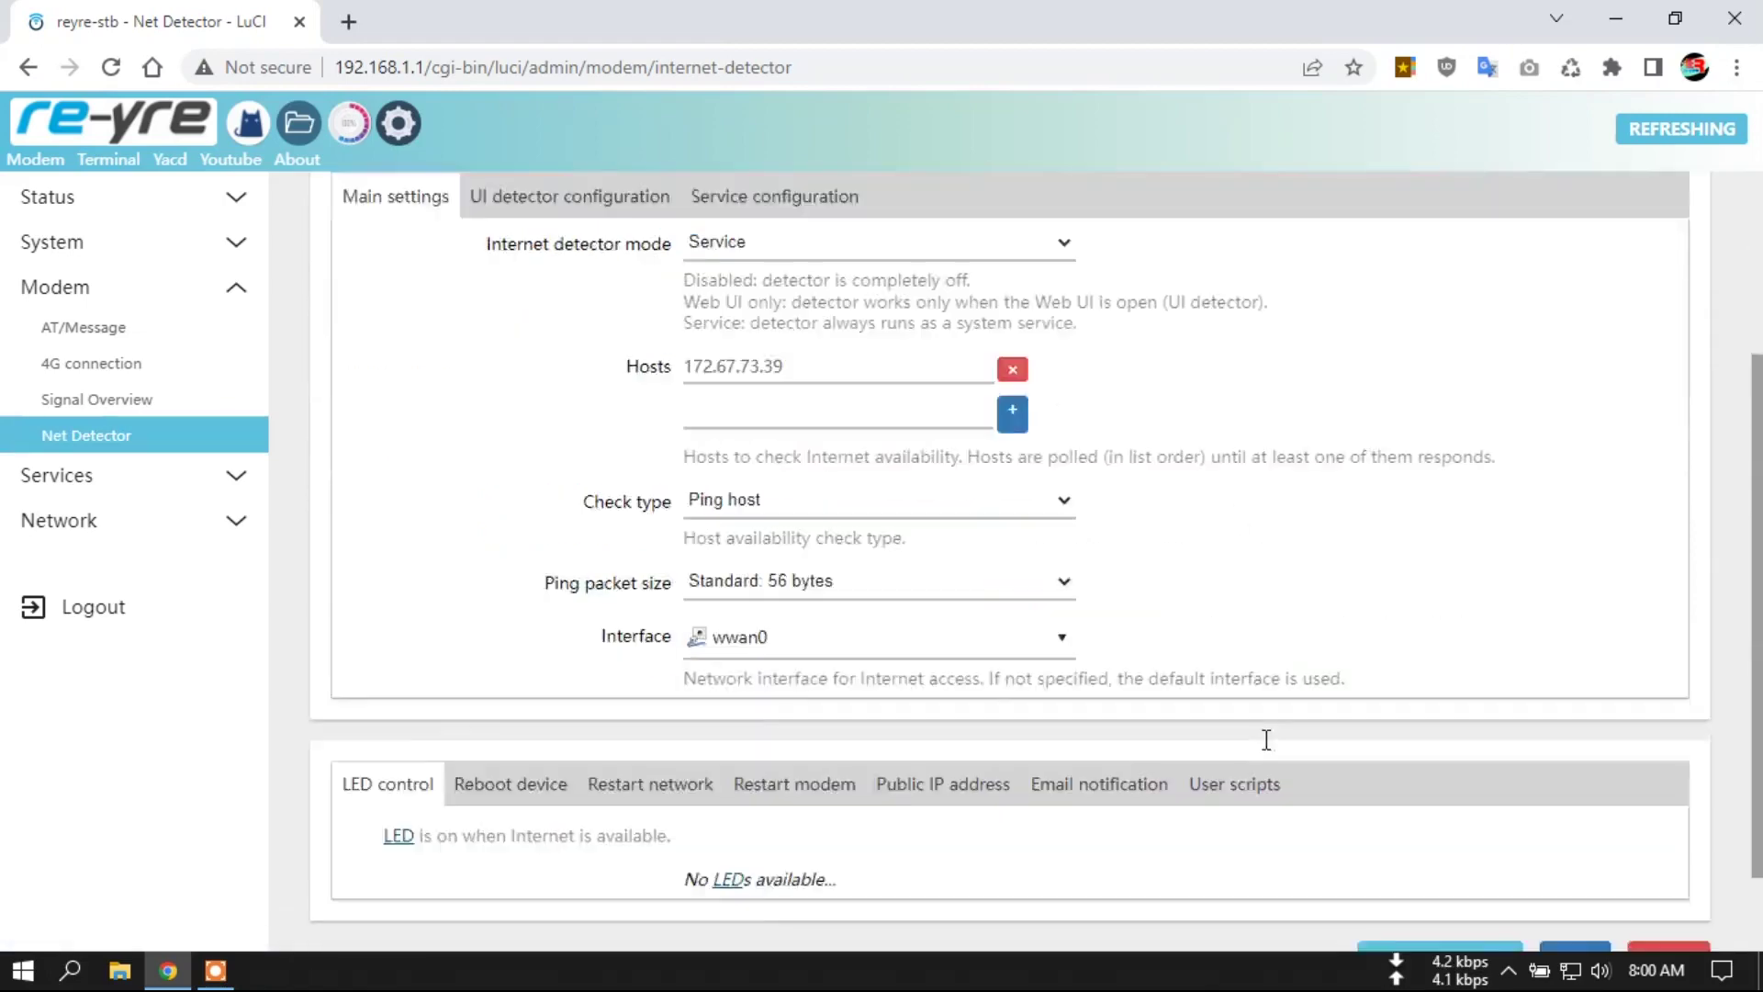
{"action": "scroll", "coordinate": [1249, 738], "scroll_direction": "down", "scroll_amount": 2}
{"action": "scroll", "coordinate": [1176, 724], "scroll_direction": "up", "scroll_amount": 5}
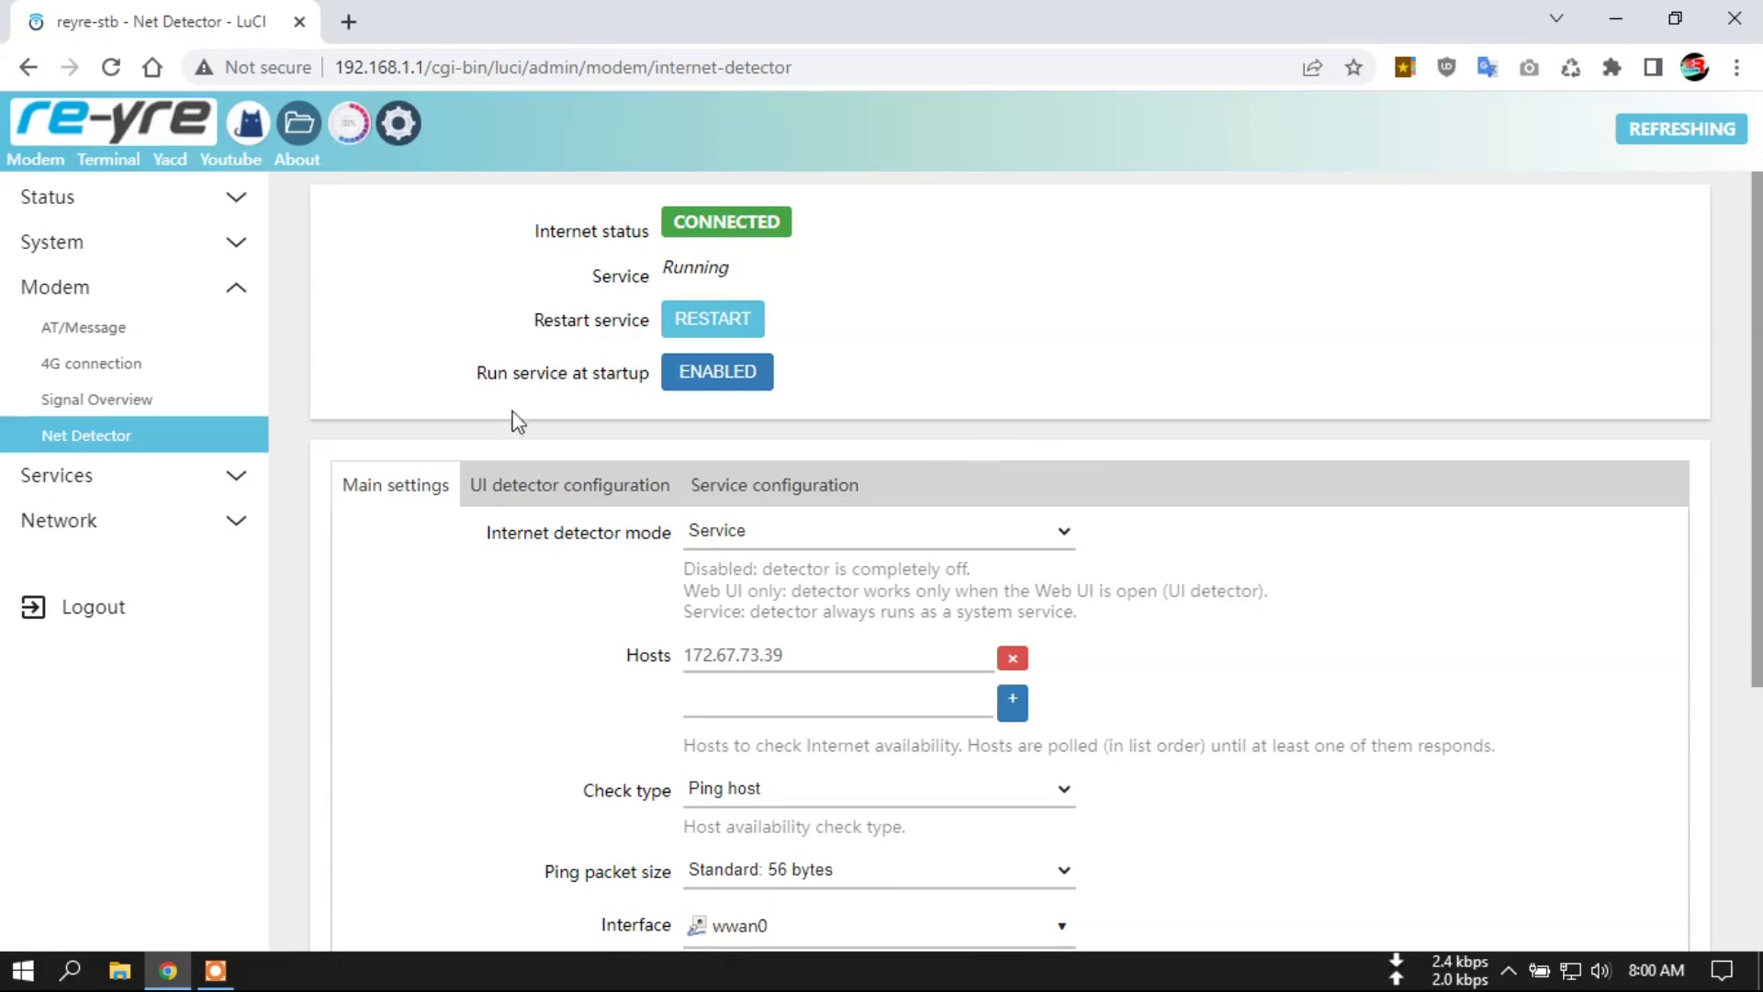
Step: View the OpenClash overview and the Meta Settings within its global settings
{"action": "left_click", "coordinate": [208, 480]}
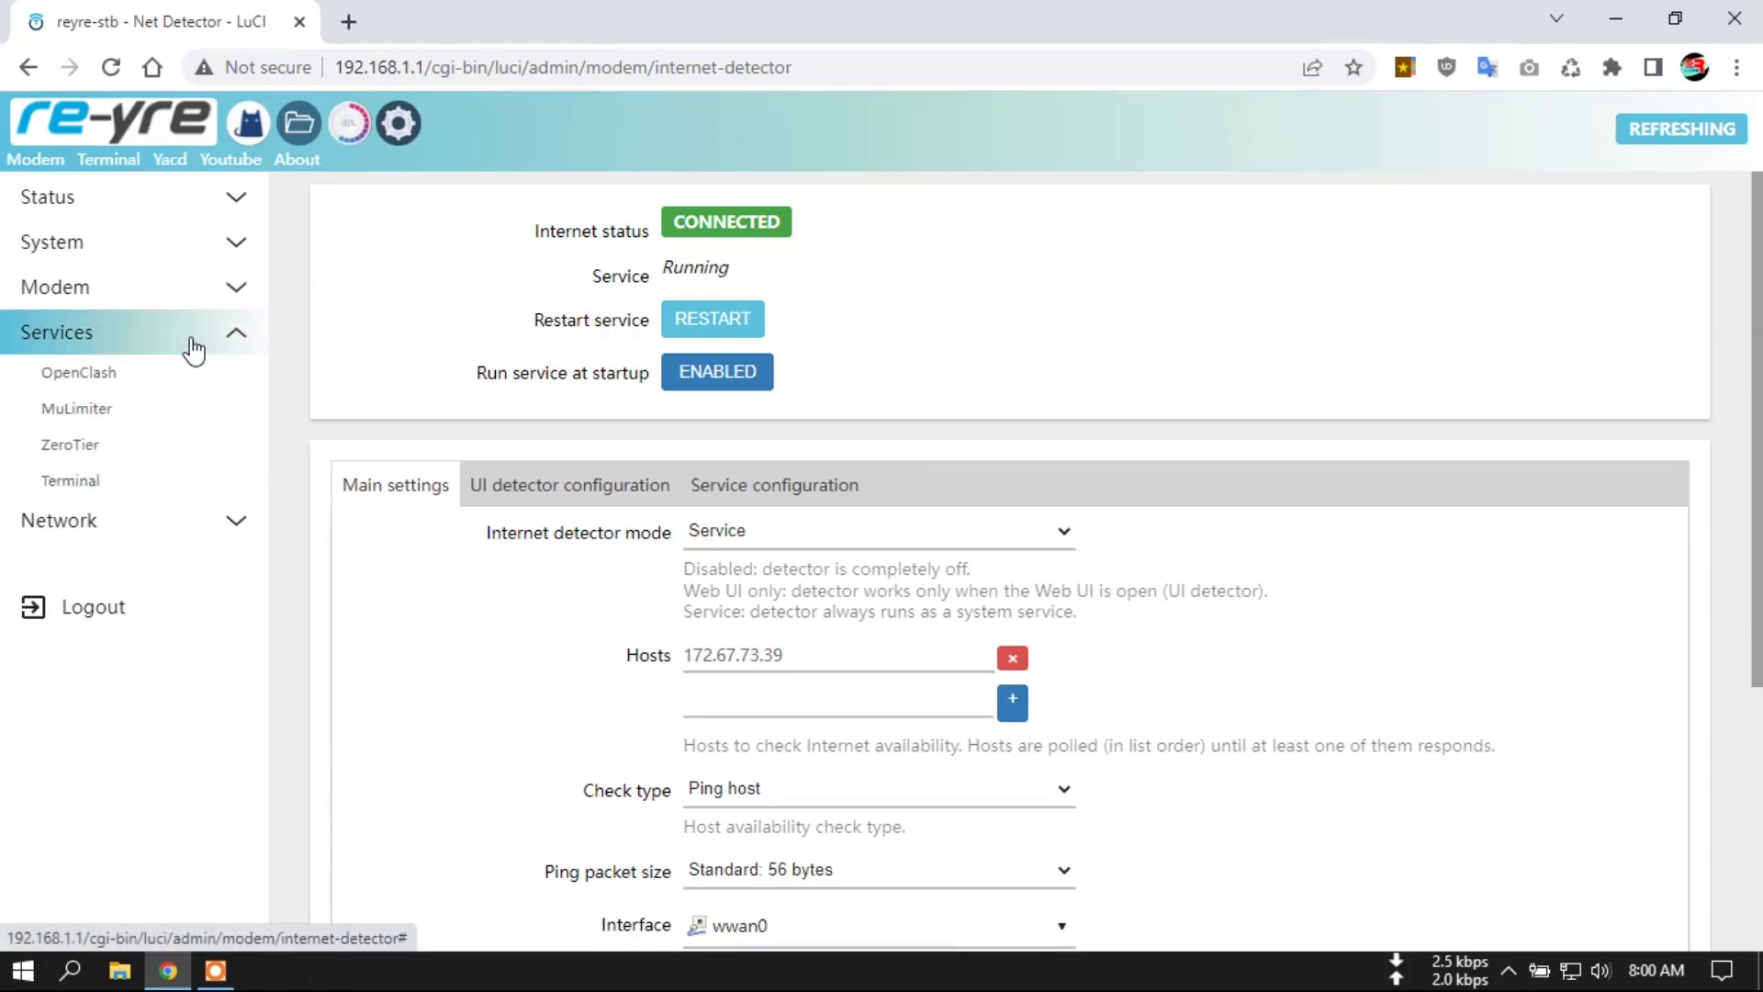
{"action": "left_click", "coordinate": [152, 379]}
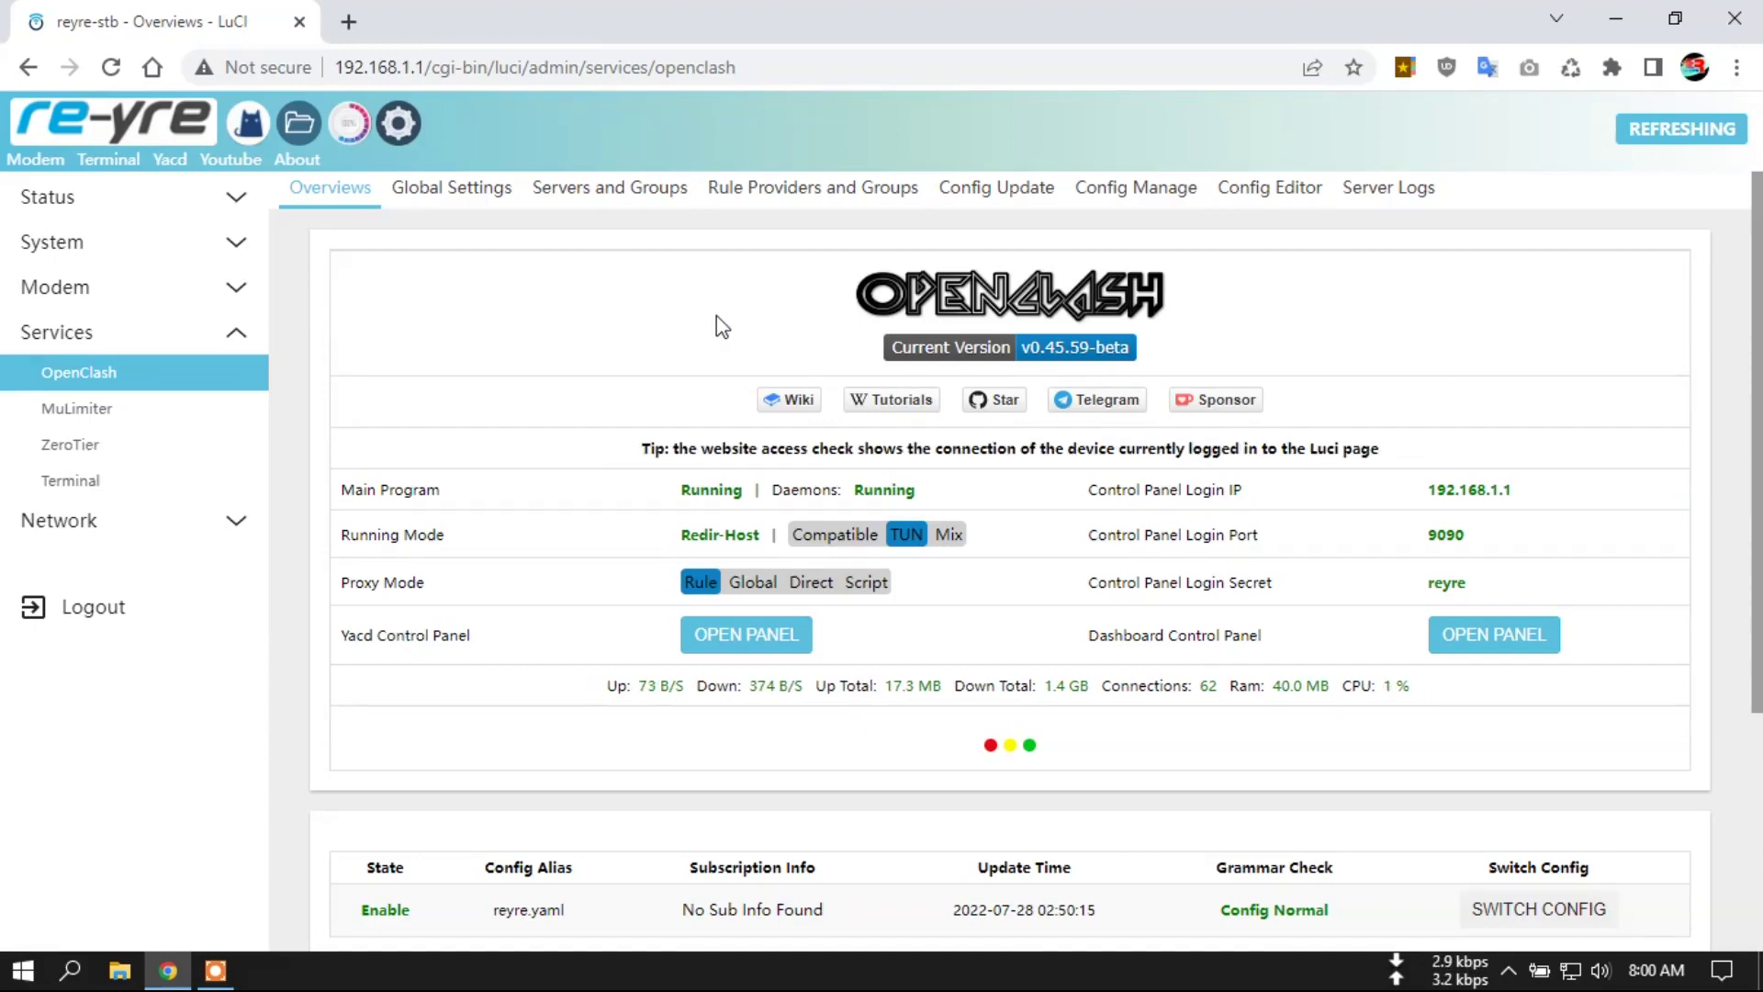
{"action": "left_click", "coordinate": [475, 193]}
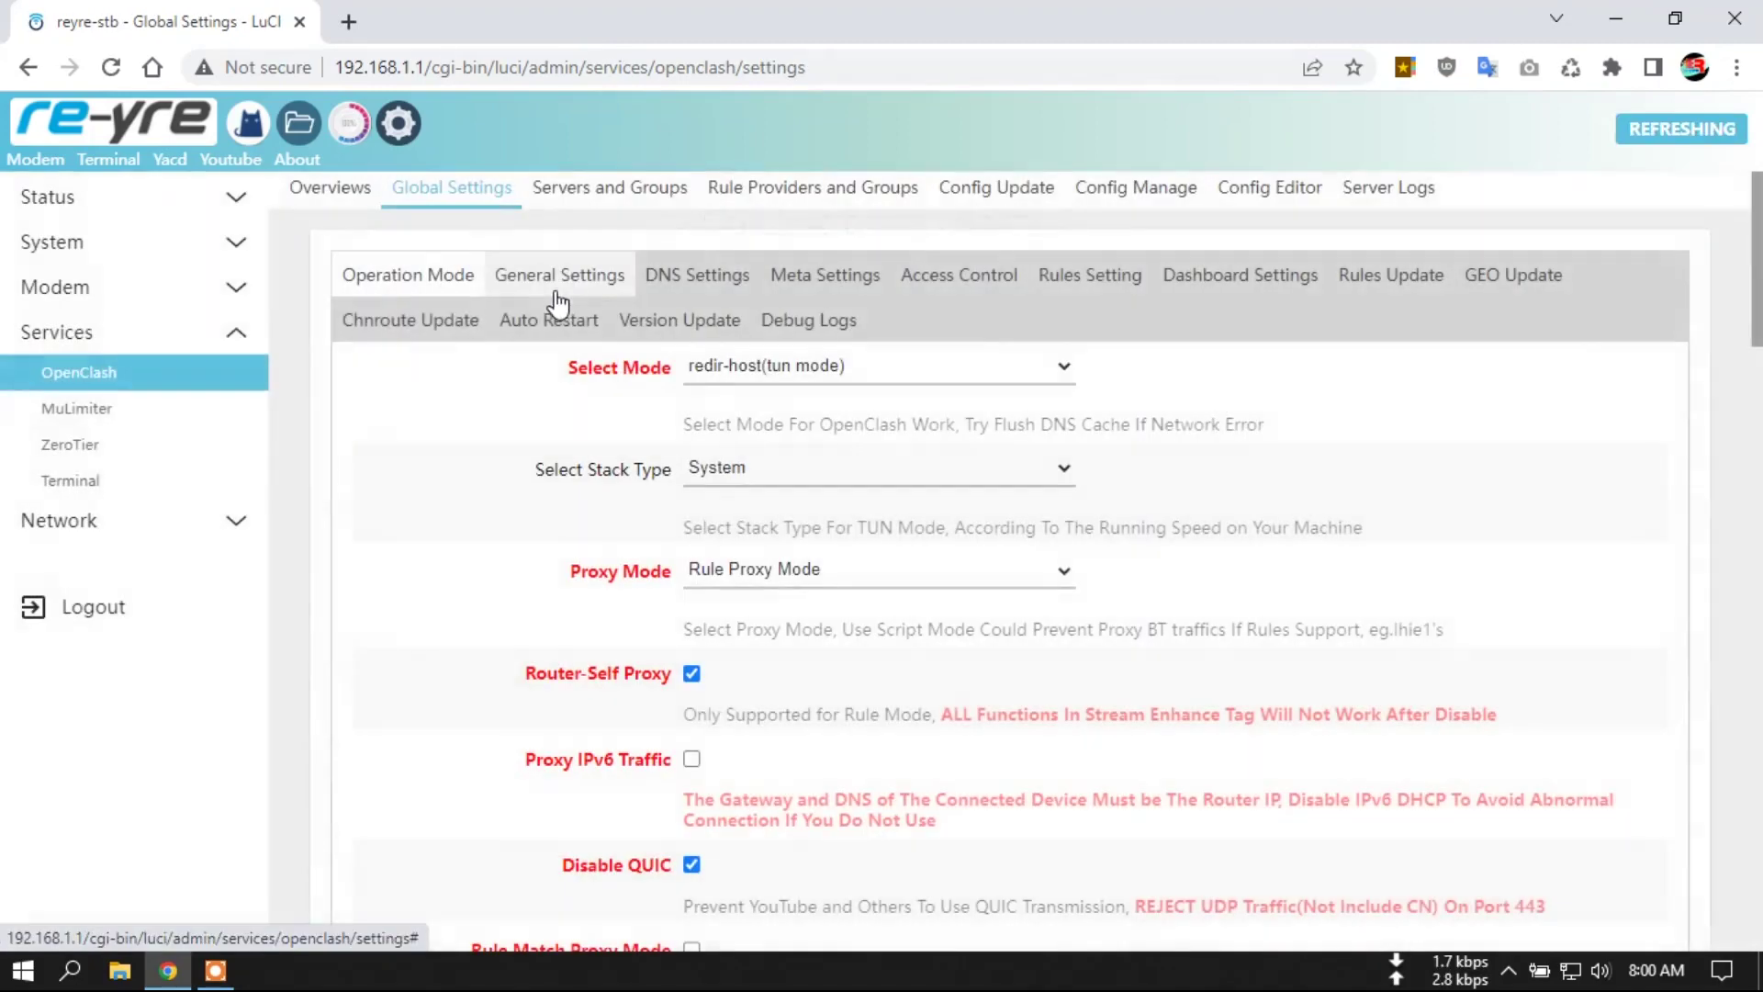
{"action": "left_click", "coordinate": [822, 276]}
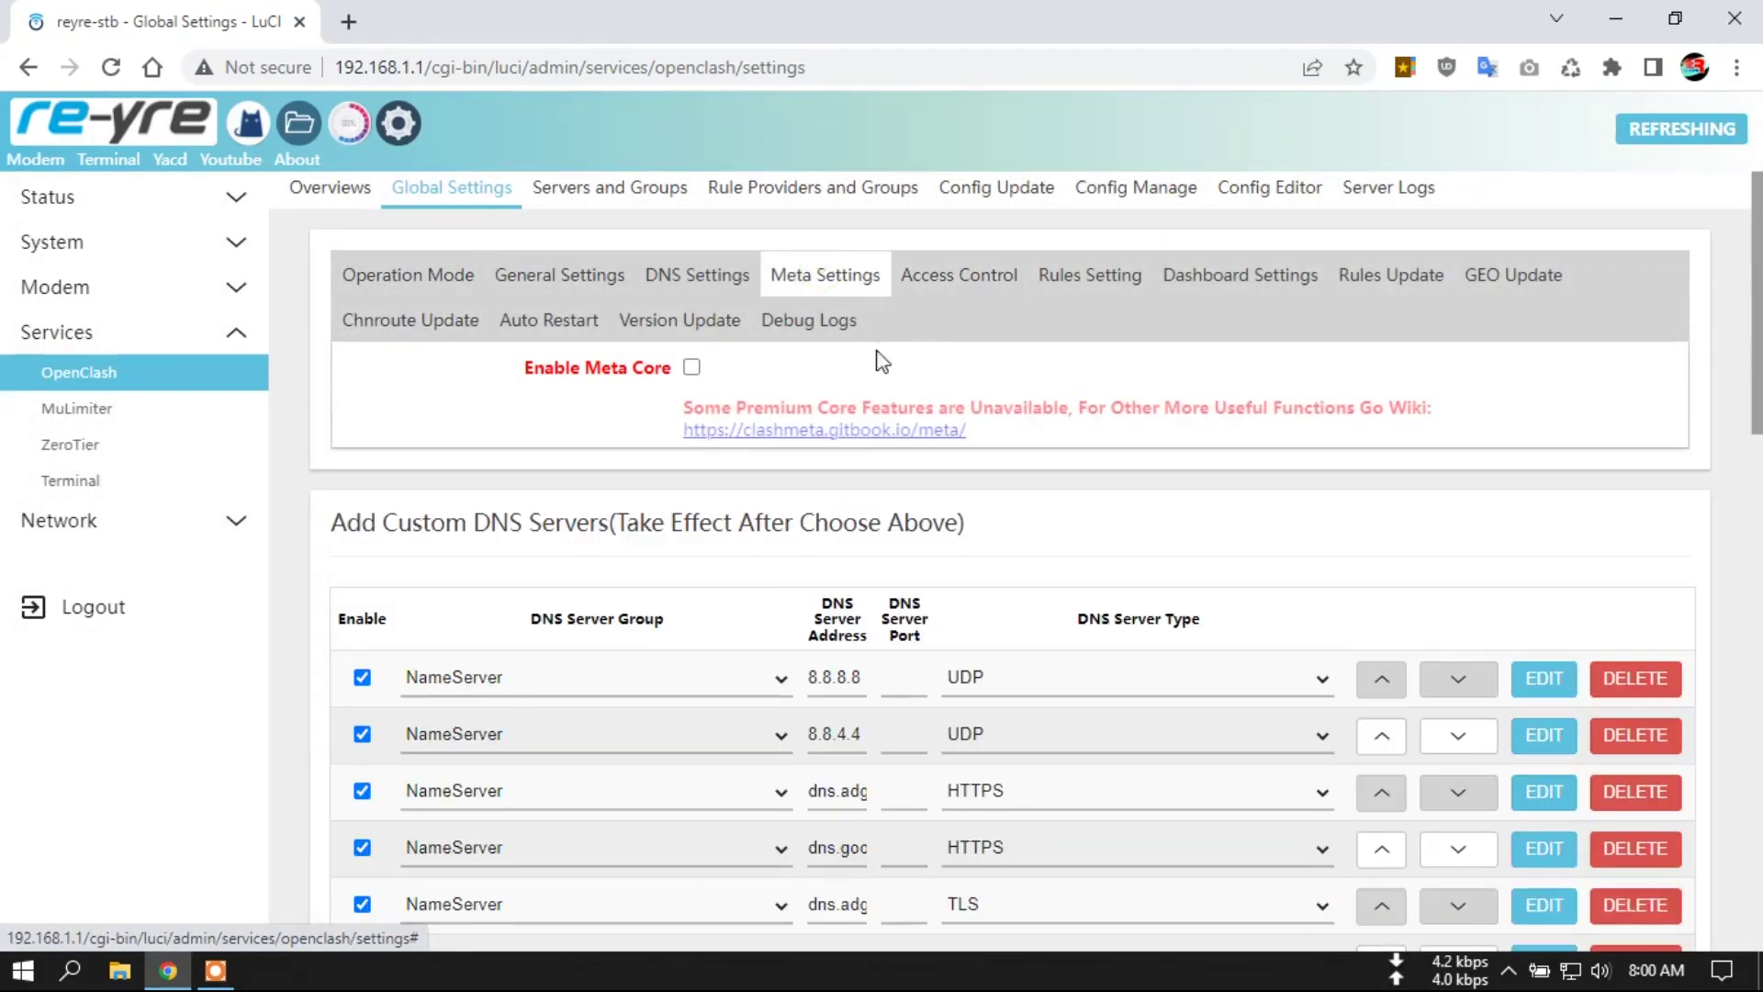
Step: Enable the OpenClash Meta core to view its extra options, disable it again, and look over the custom DNS servers
{"action": "left_click", "coordinate": [693, 368]}
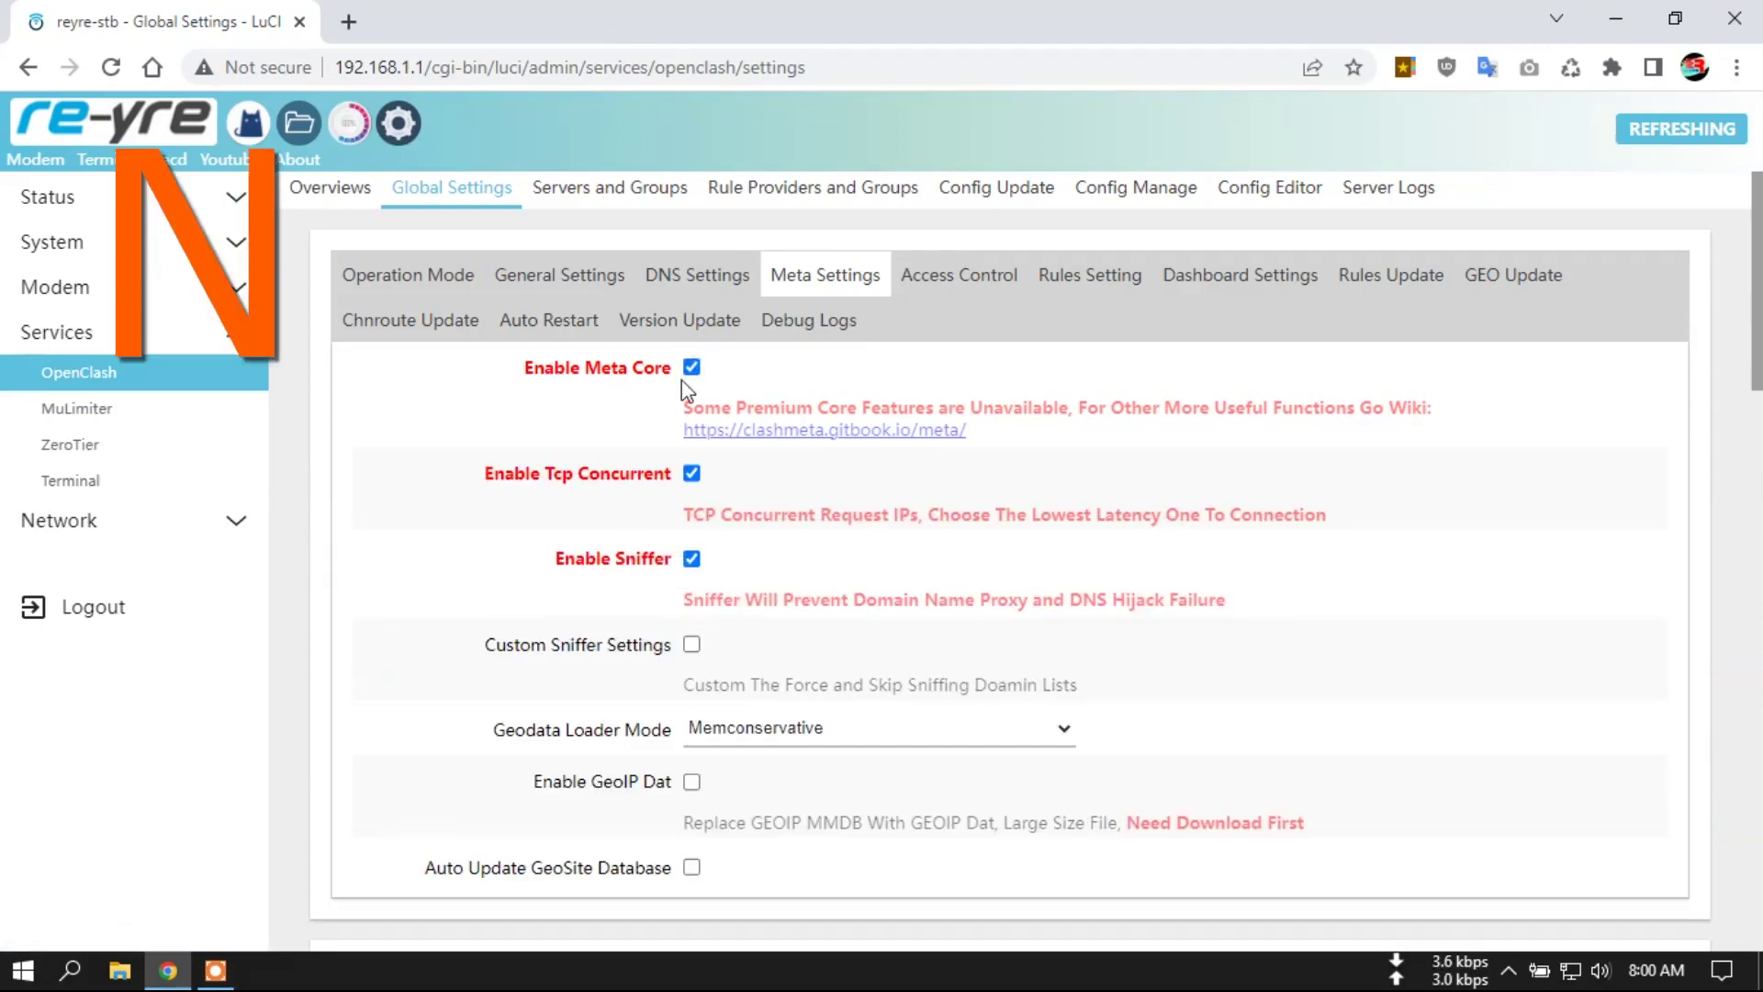
{"action": "left_click", "coordinate": [692, 368]}
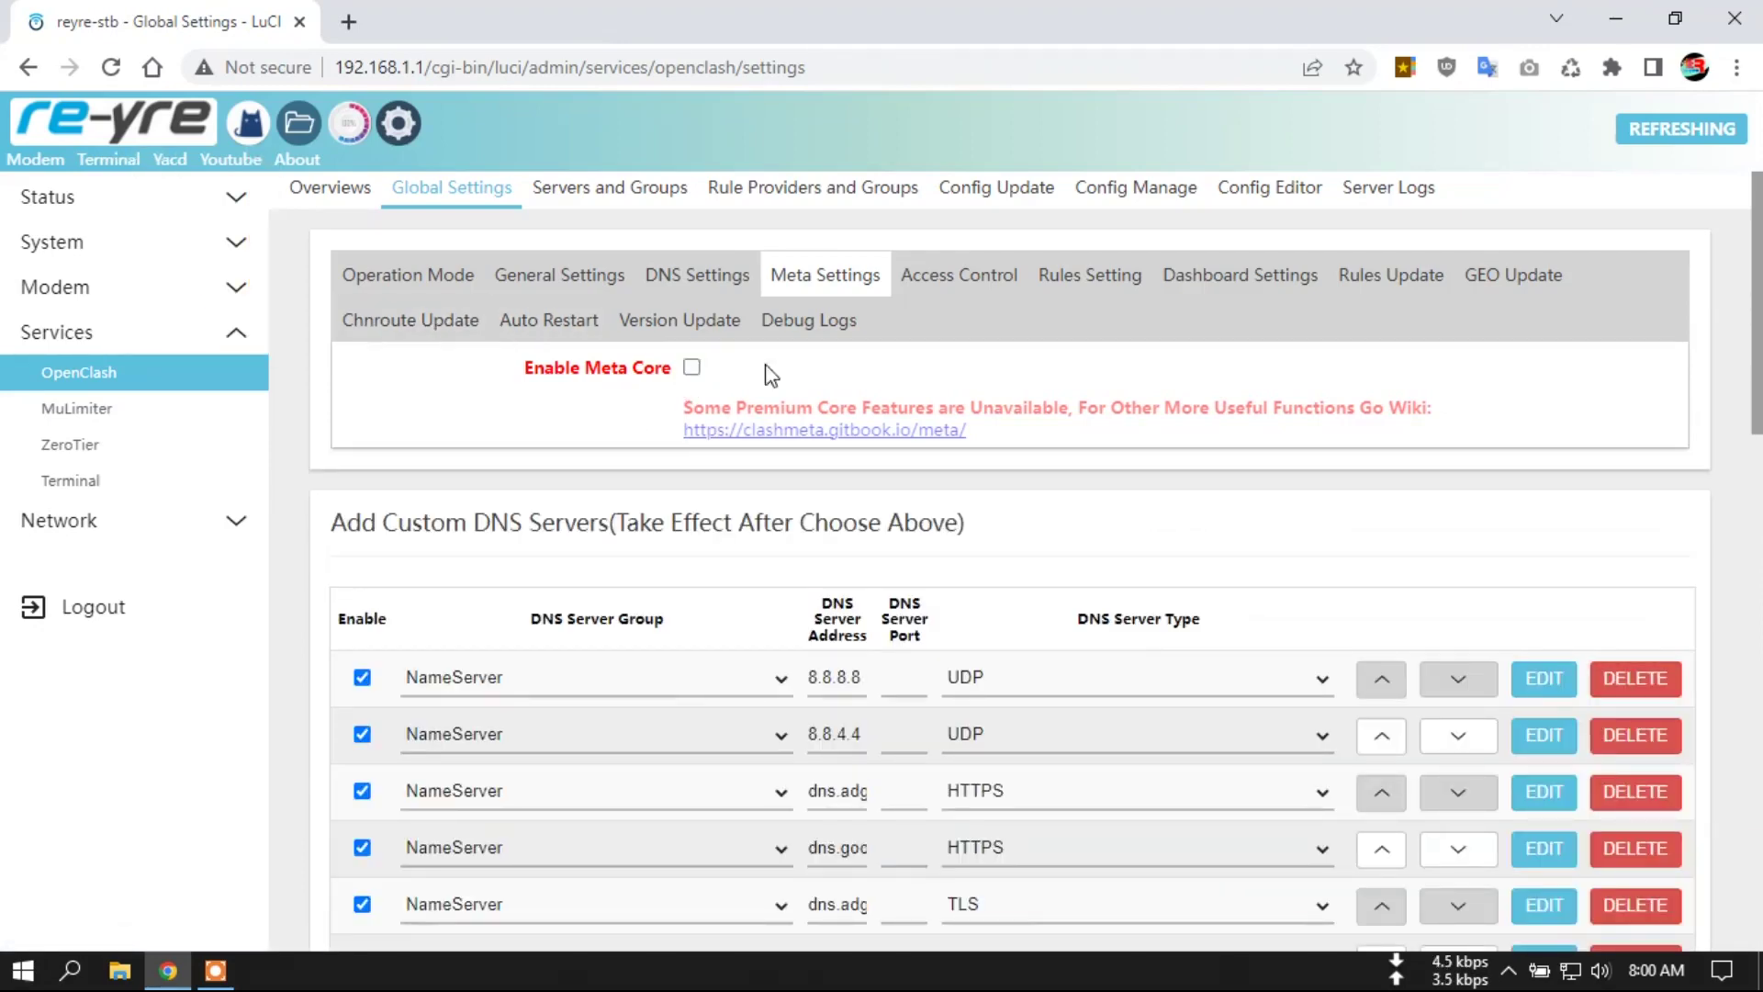
{"action": "scroll", "coordinate": [960, 515], "scroll_direction": "down", "scroll_amount": 4}
{"action": "scroll", "coordinate": [969, 520], "scroll_direction": "up", "scroll_amount": 4}
Step: Open the MuLimiter service and log in with the saved password
{"action": "left_click", "coordinate": [130, 410]}
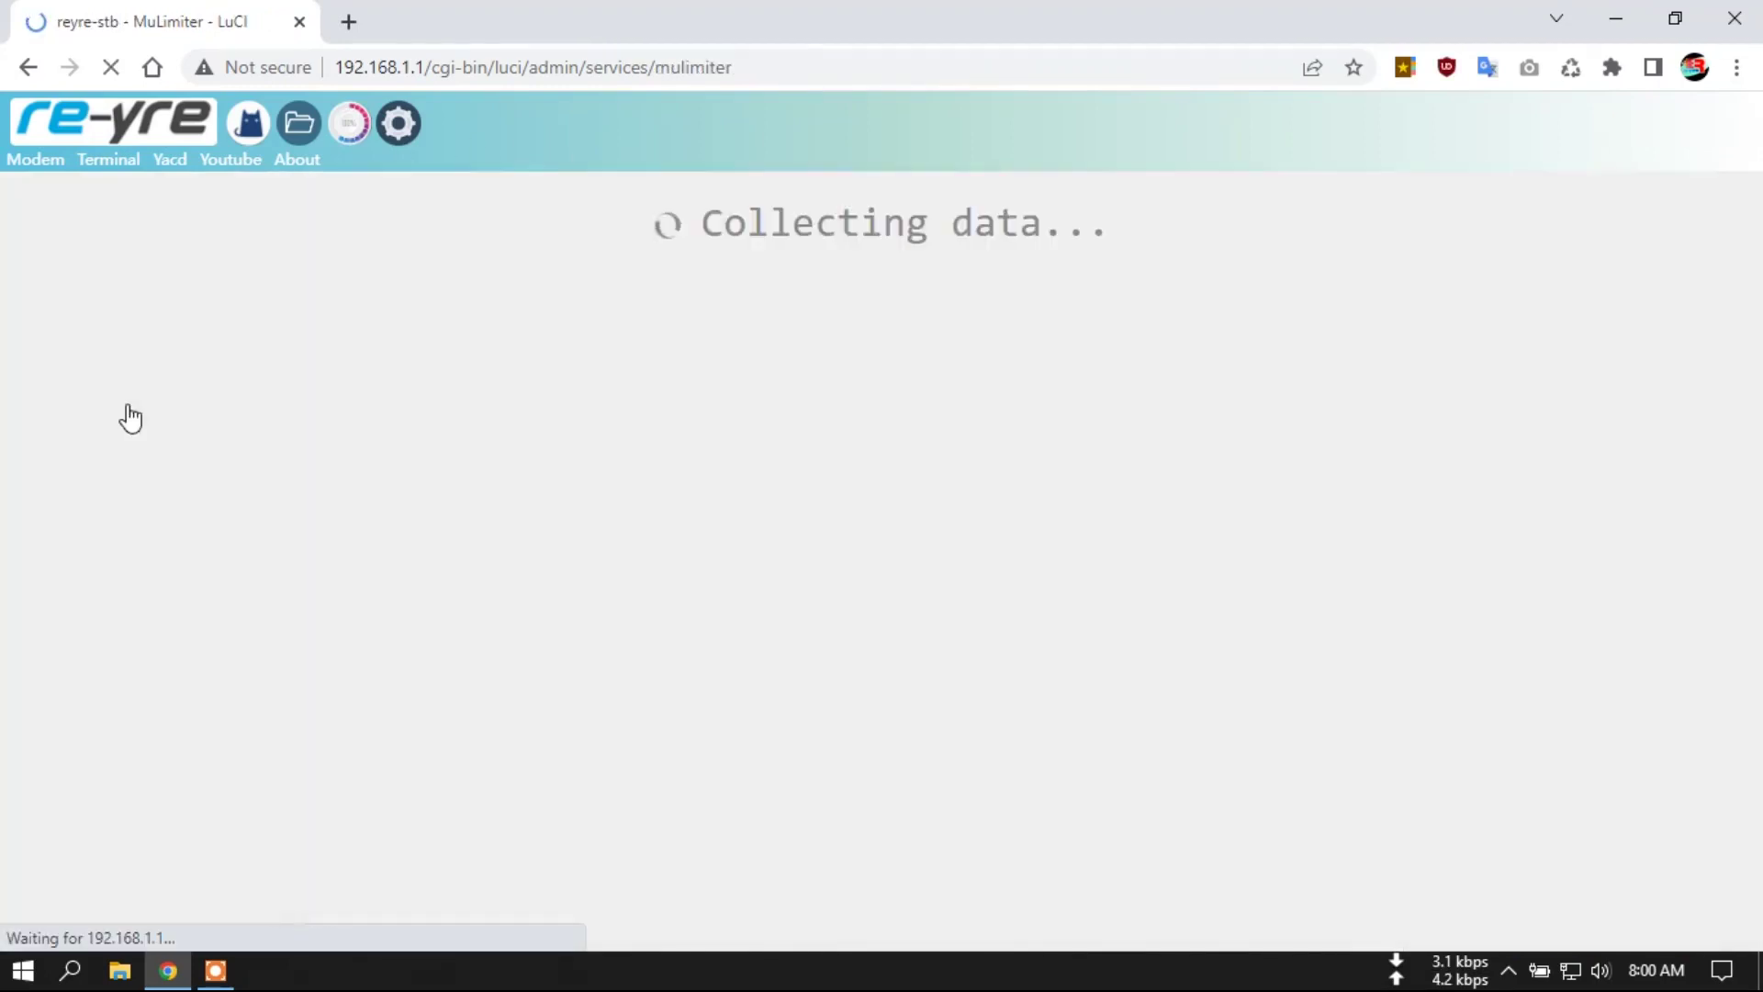
{"action": "left_click", "coordinate": [1047, 442]}
{"action": "left_click", "coordinate": [1042, 516]}
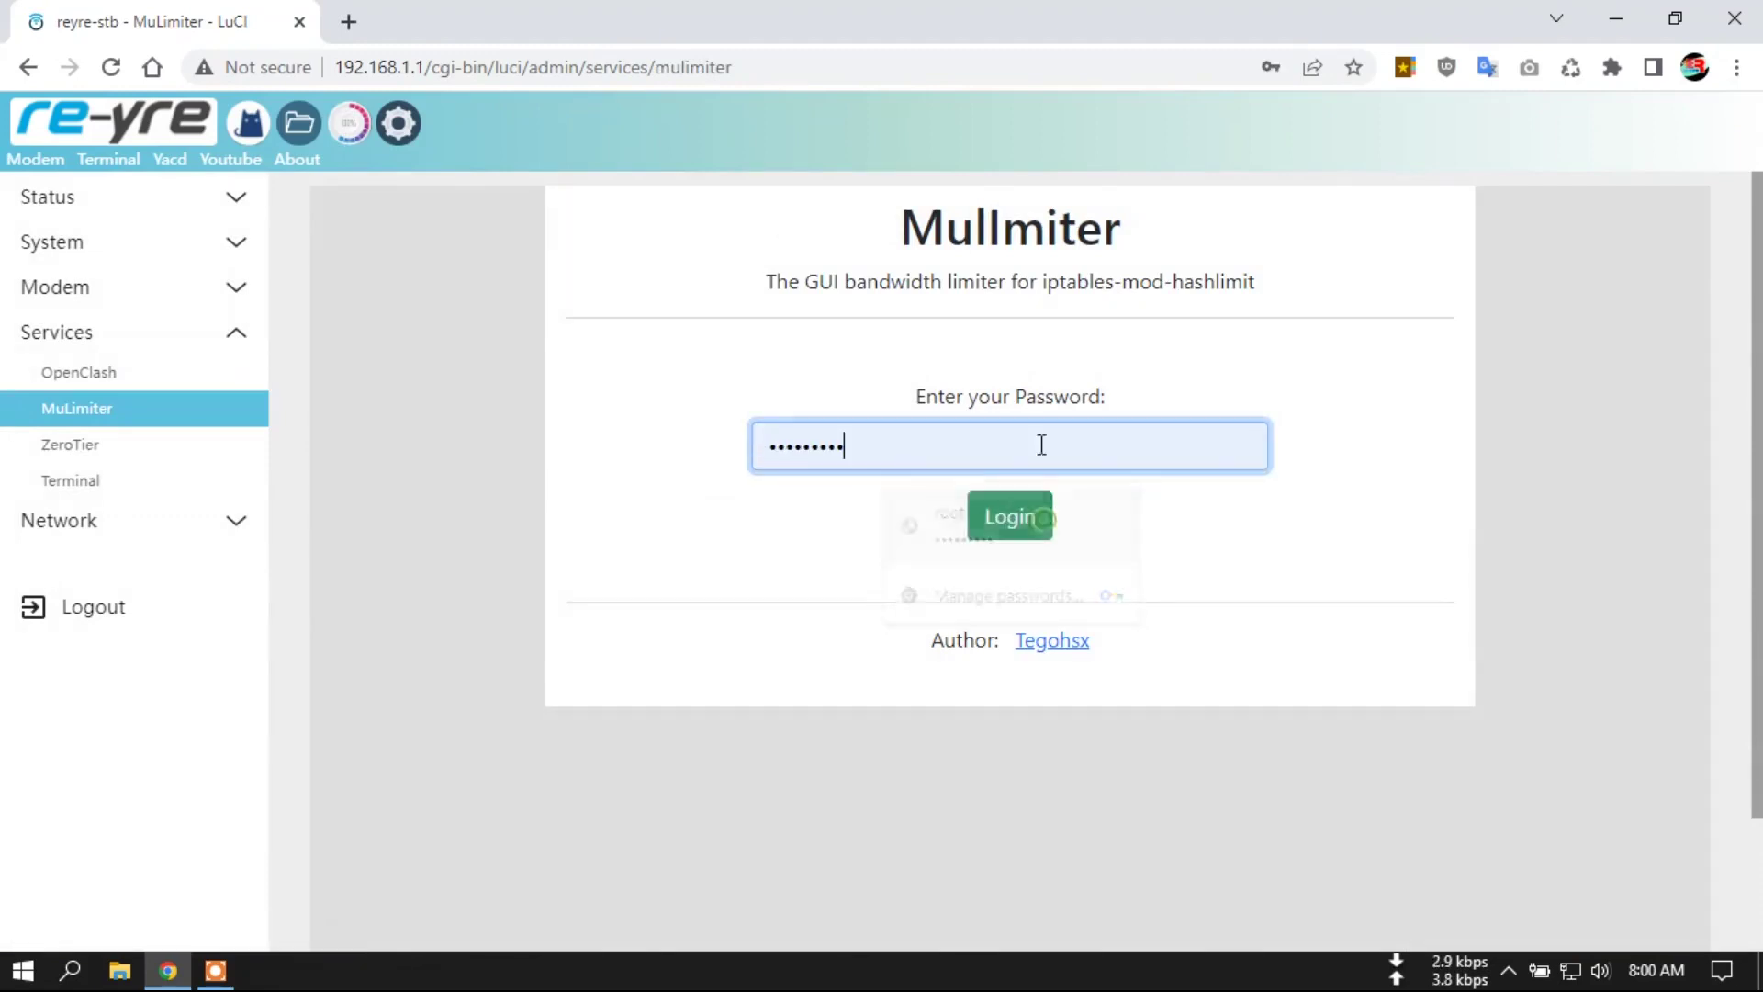
{"action": "left_click", "coordinate": [1010, 514]}
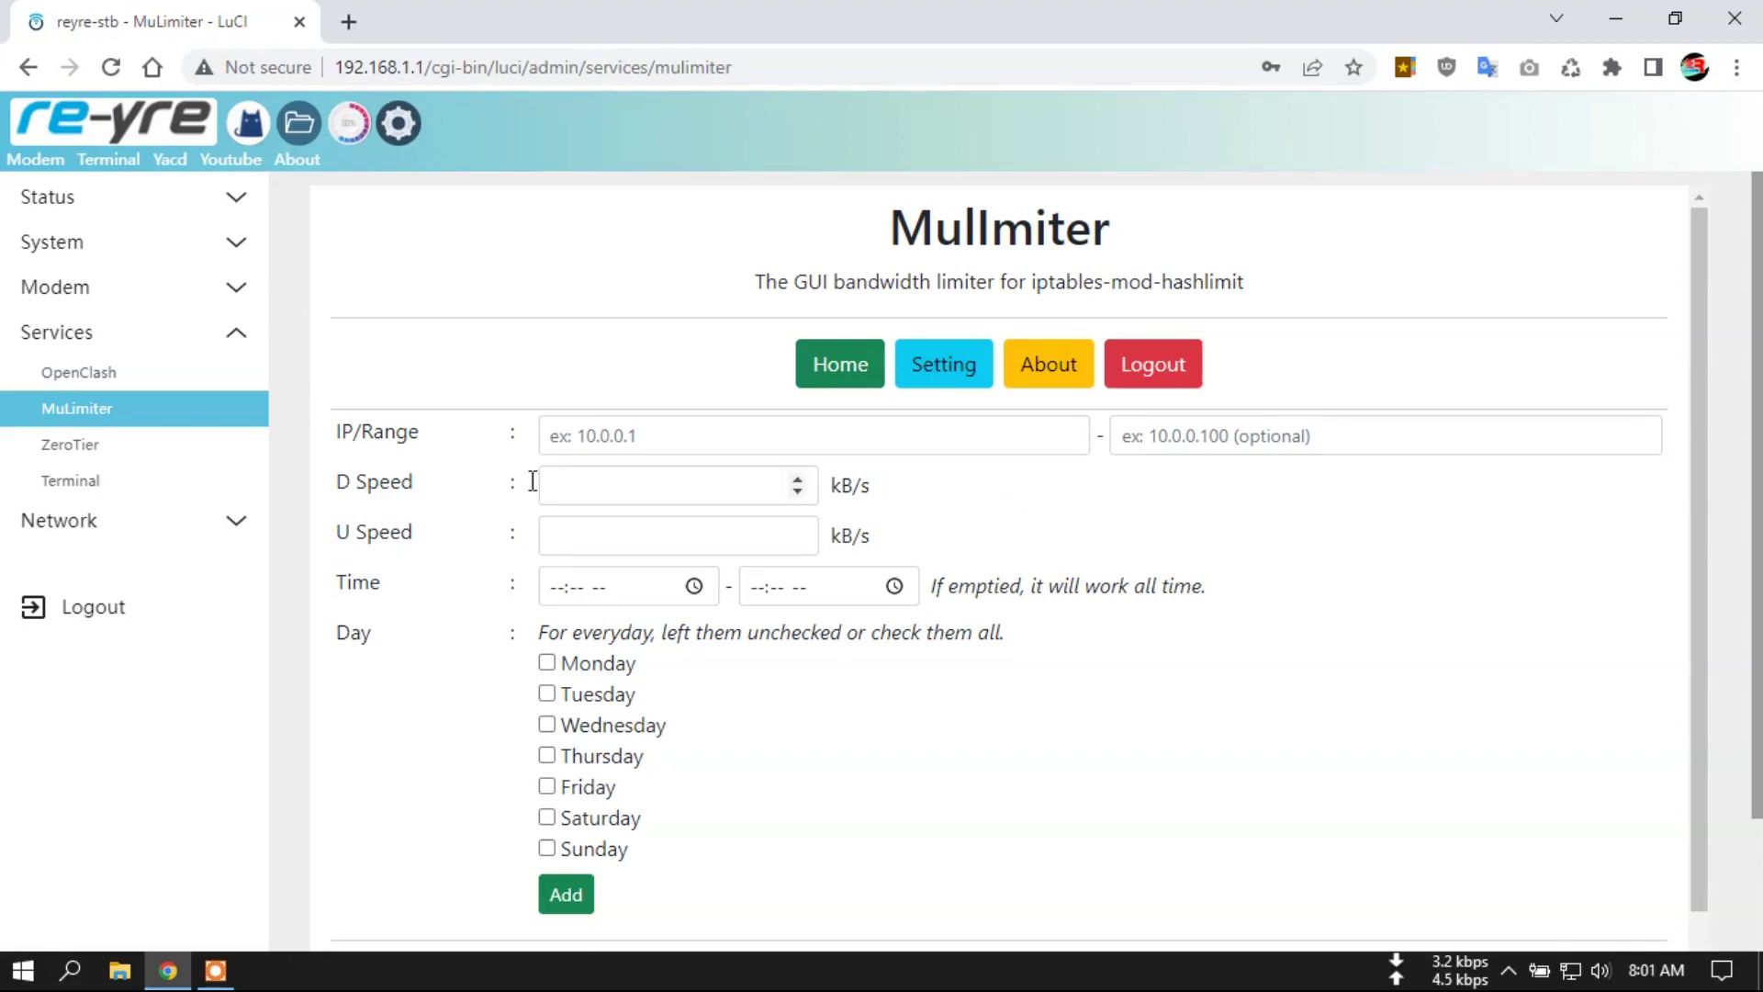
Step: Add a bandwidth limit for 192.168.1.100 with a D Speed of 78 kB/s and a U Speed of 7878 kB/s
{"action": "left_click", "coordinate": [239, 531]}
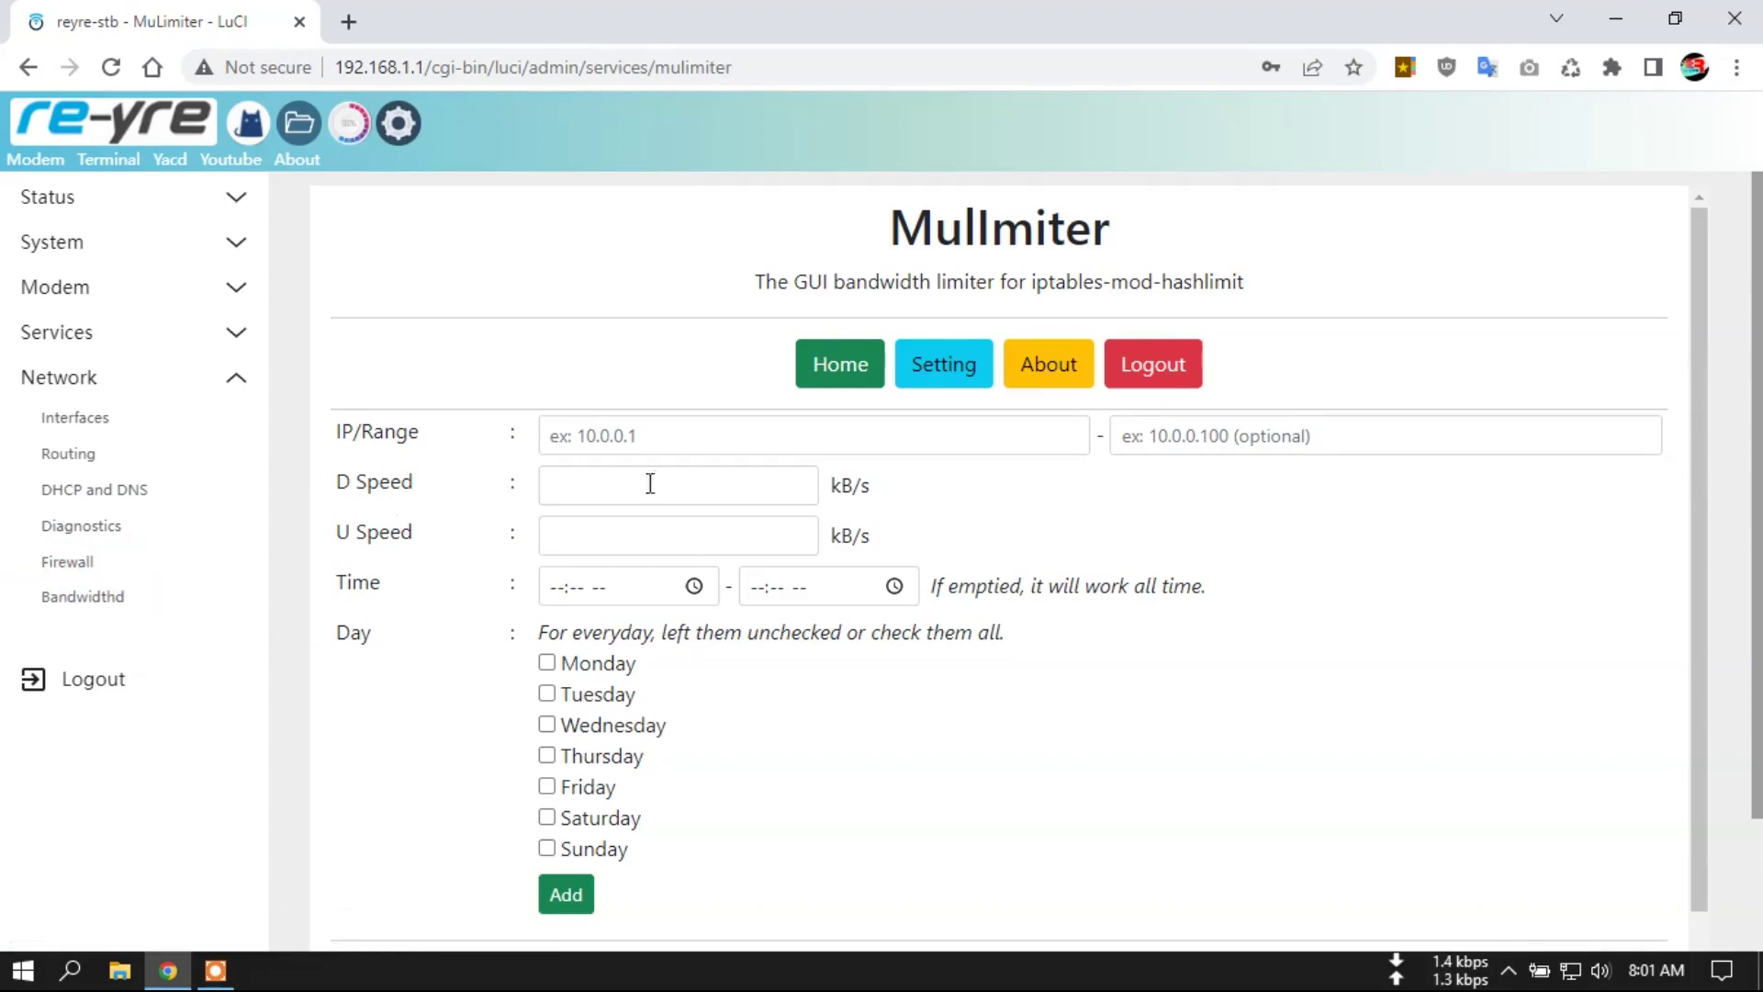
{"action": "scroll", "coordinate": [756, 424], "scroll_direction": "down", "scroll_amount": 1}
{"action": "left_click", "coordinate": [714, 333]}
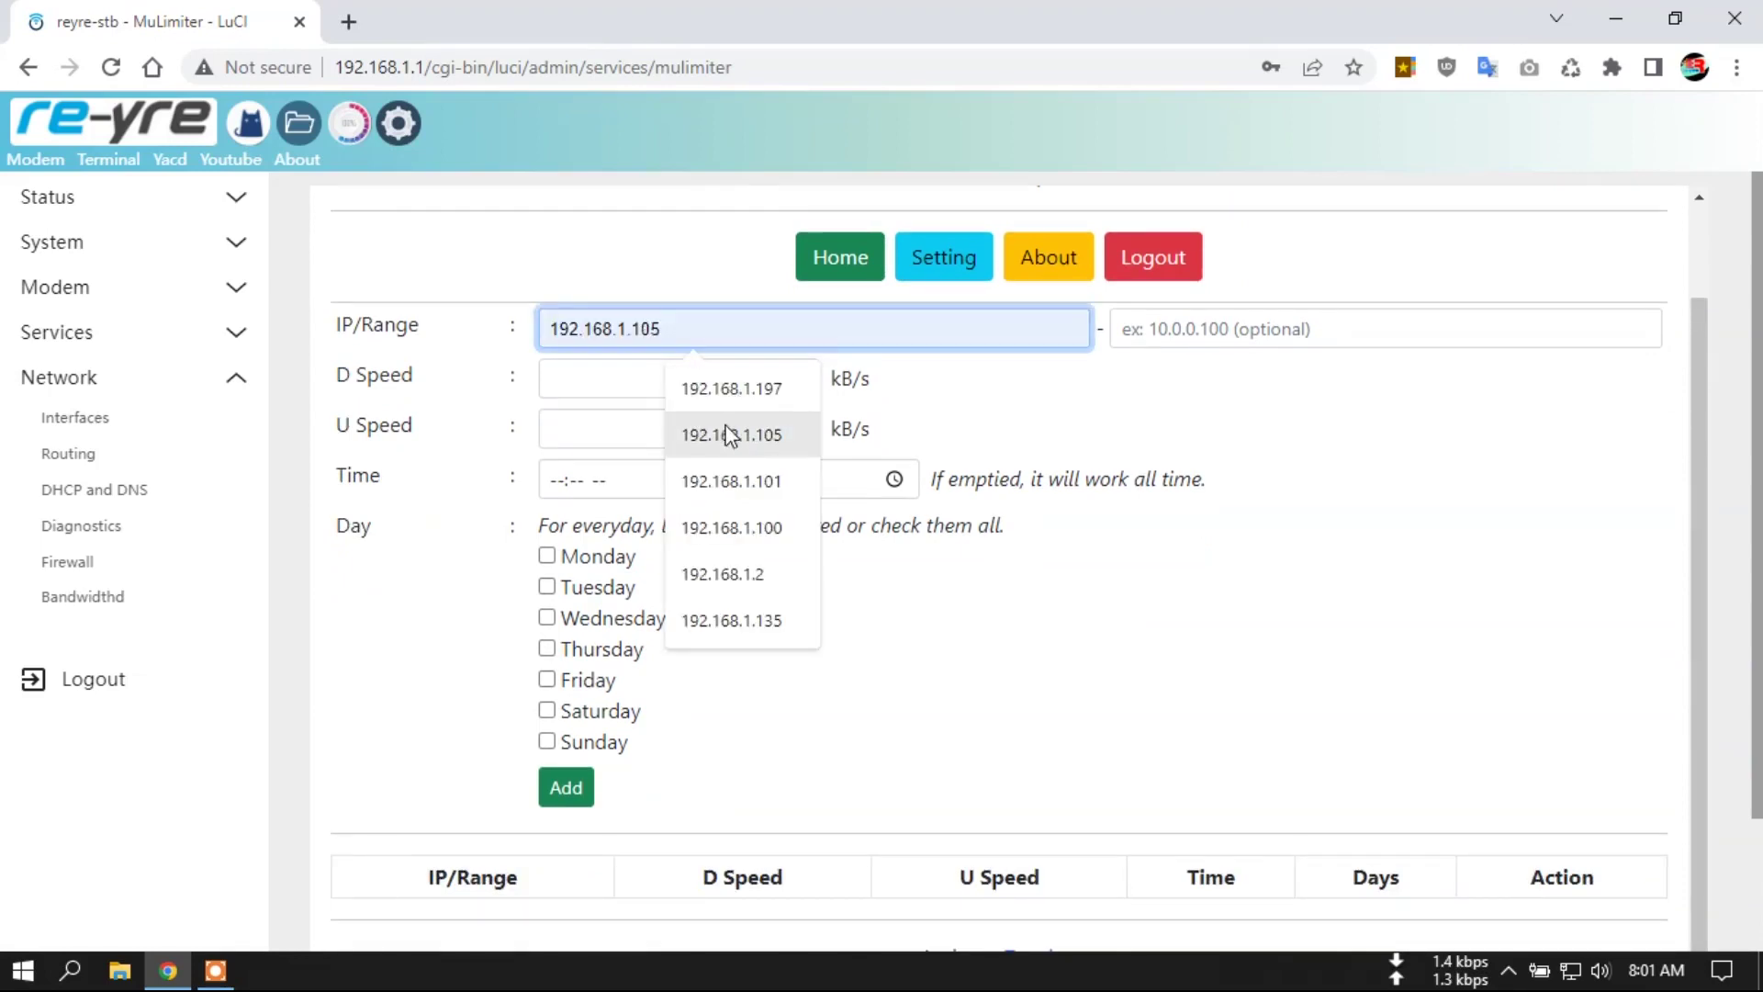
{"action": "left_click", "coordinate": [725, 528]}
{"action": "left_click", "coordinate": [661, 372]}
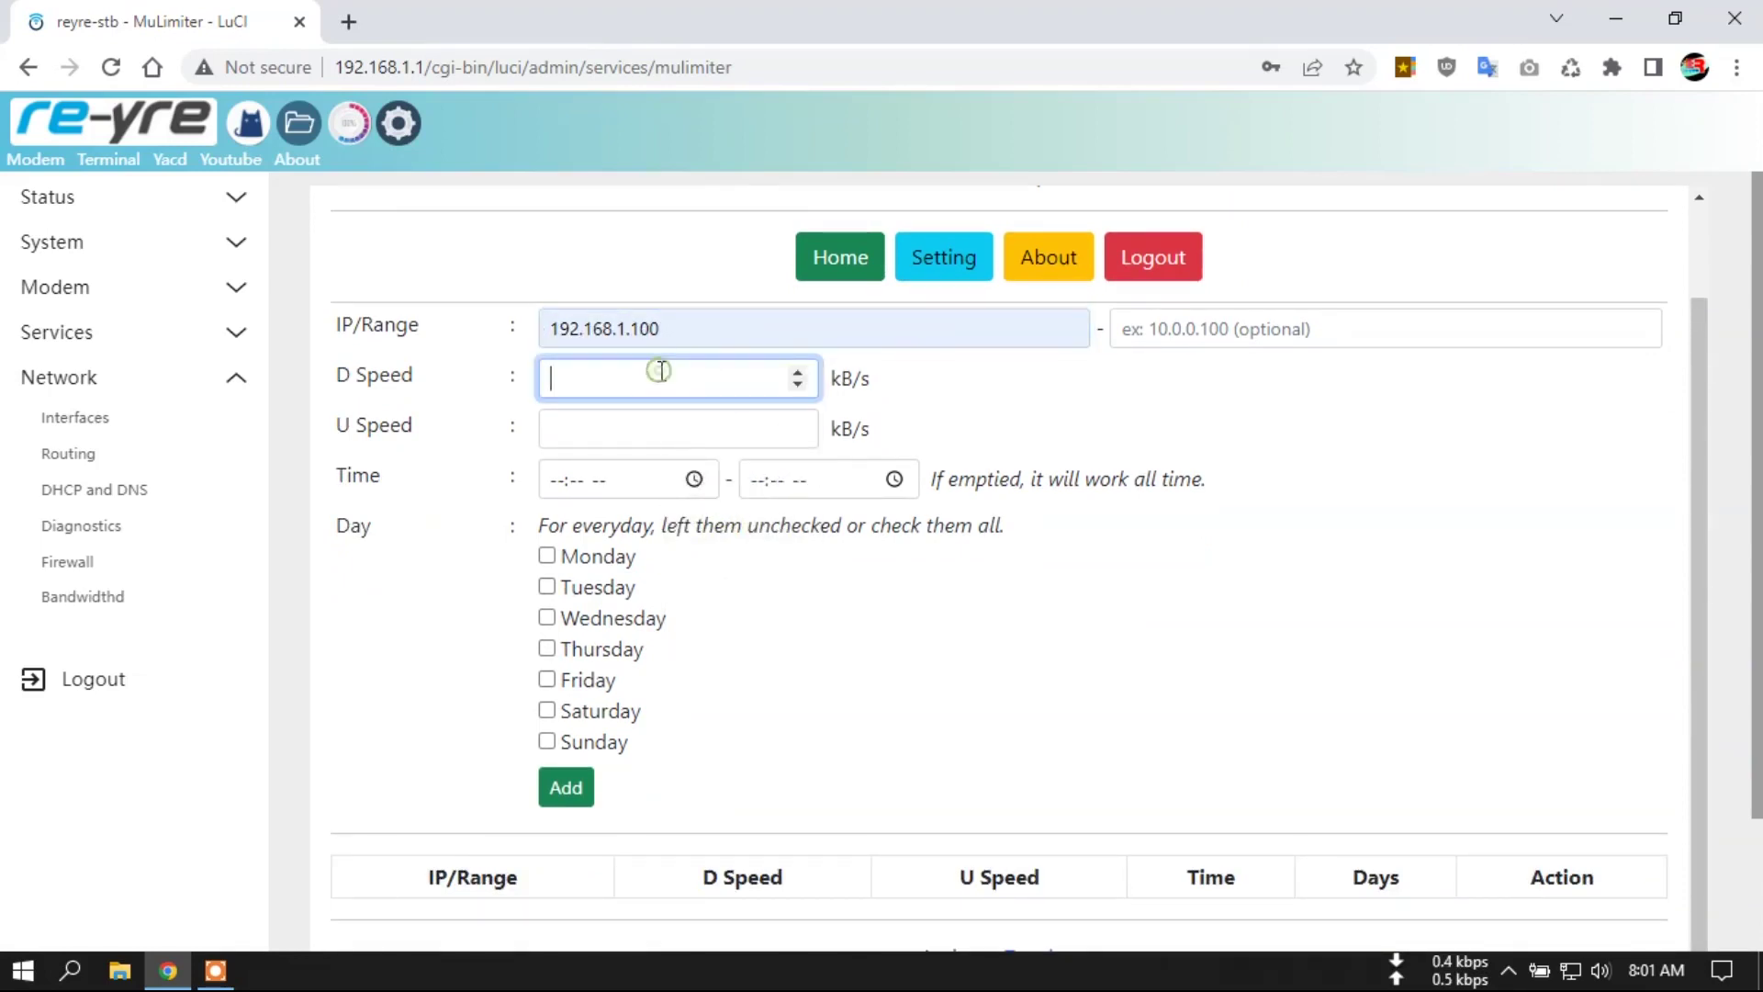
{"action": "type", "text": "78"}
{"action": "left_click", "coordinate": [657, 422]}
{"action": "type", "text": "7878"}
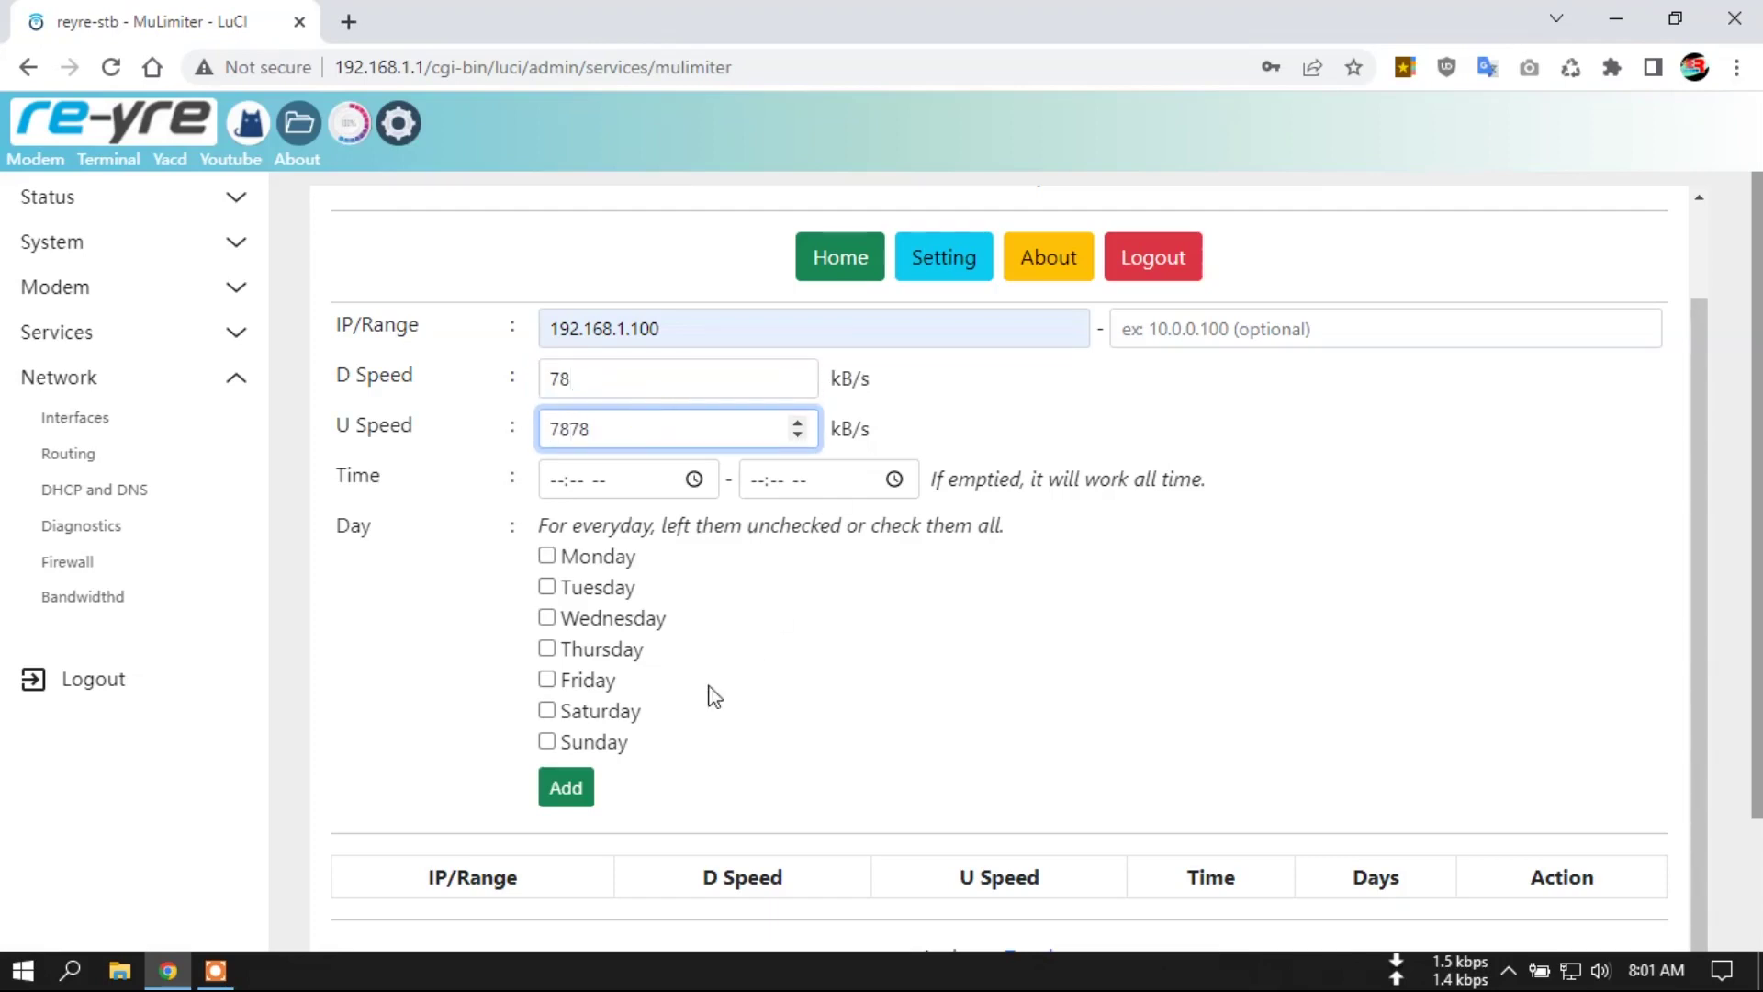
{"action": "left_click", "coordinate": [564, 786]}
Step: Delete the bandwidth limit rule for 192.168.1.100 and confirm its removal
{"action": "scroll", "coordinate": [1212, 716], "scroll_direction": "down", "scroll_amount": 1}
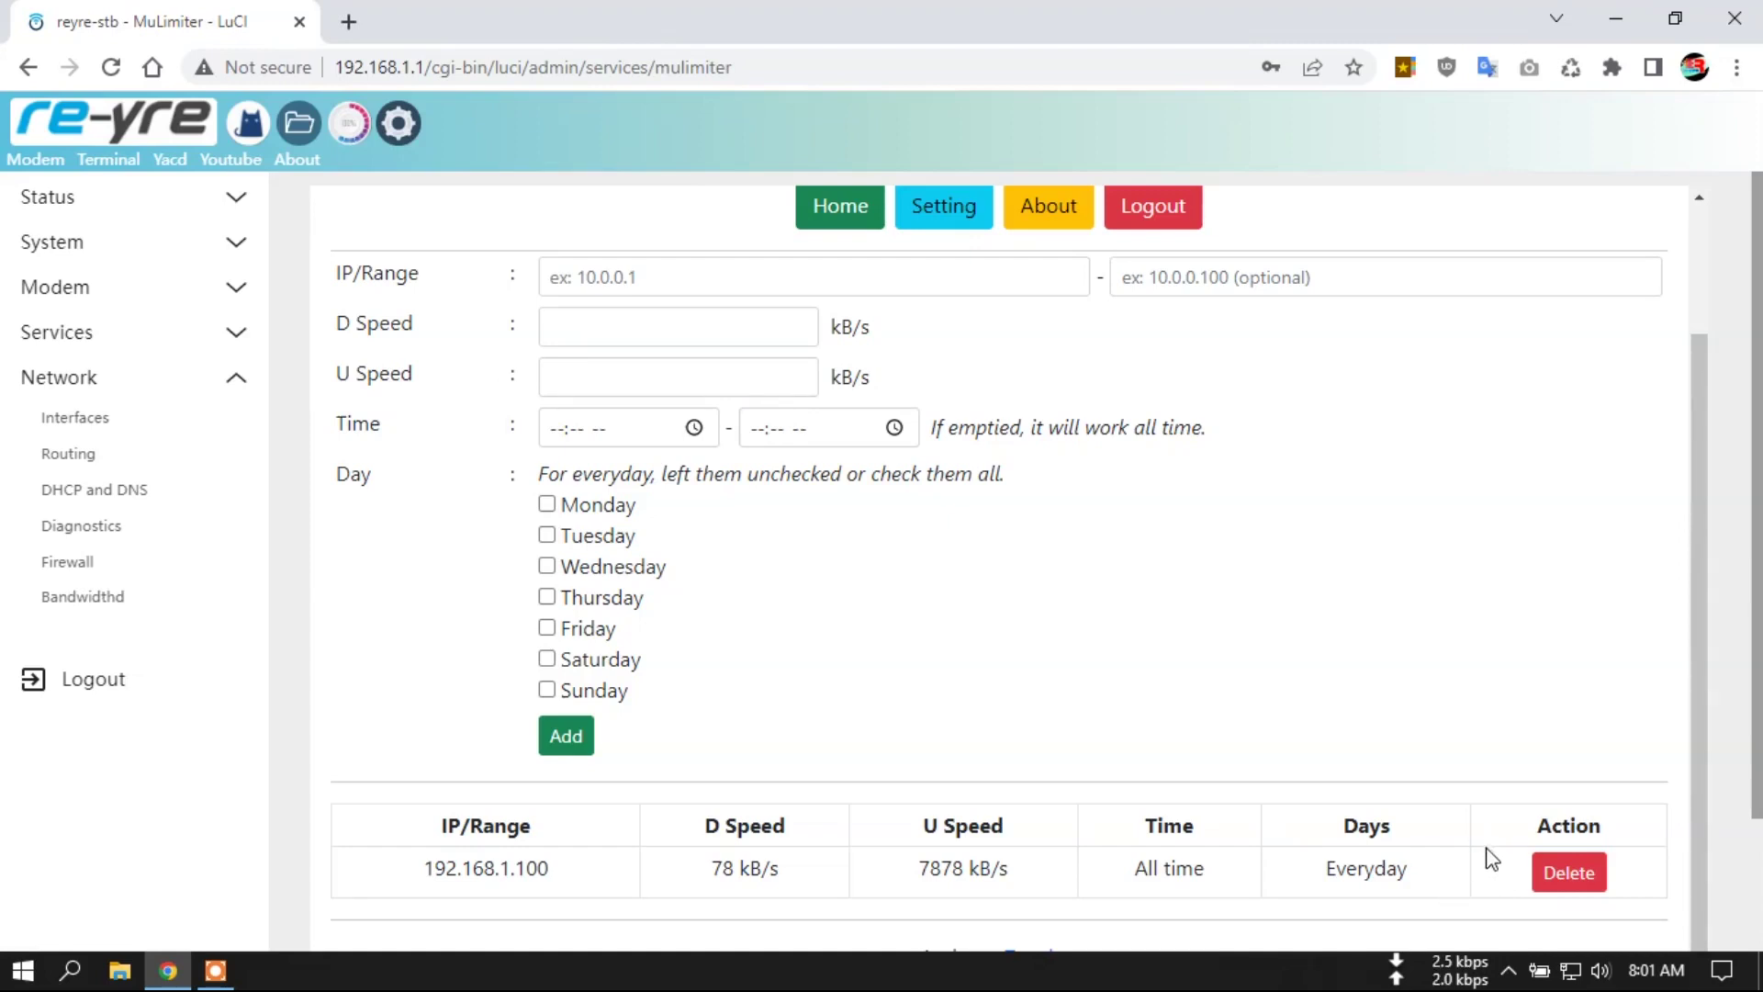
{"action": "scroll", "coordinate": [1377, 763], "scroll_direction": "up", "scroll_amount": 2}
{"action": "scroll", "coordinate": [1401, 765], "scroll_direction": "down", "scroll_amount": 2}
{"action": "left_click", "coordinate": [1571, 872]}
{"action": "left_click", "coordinate": [975, 234]}
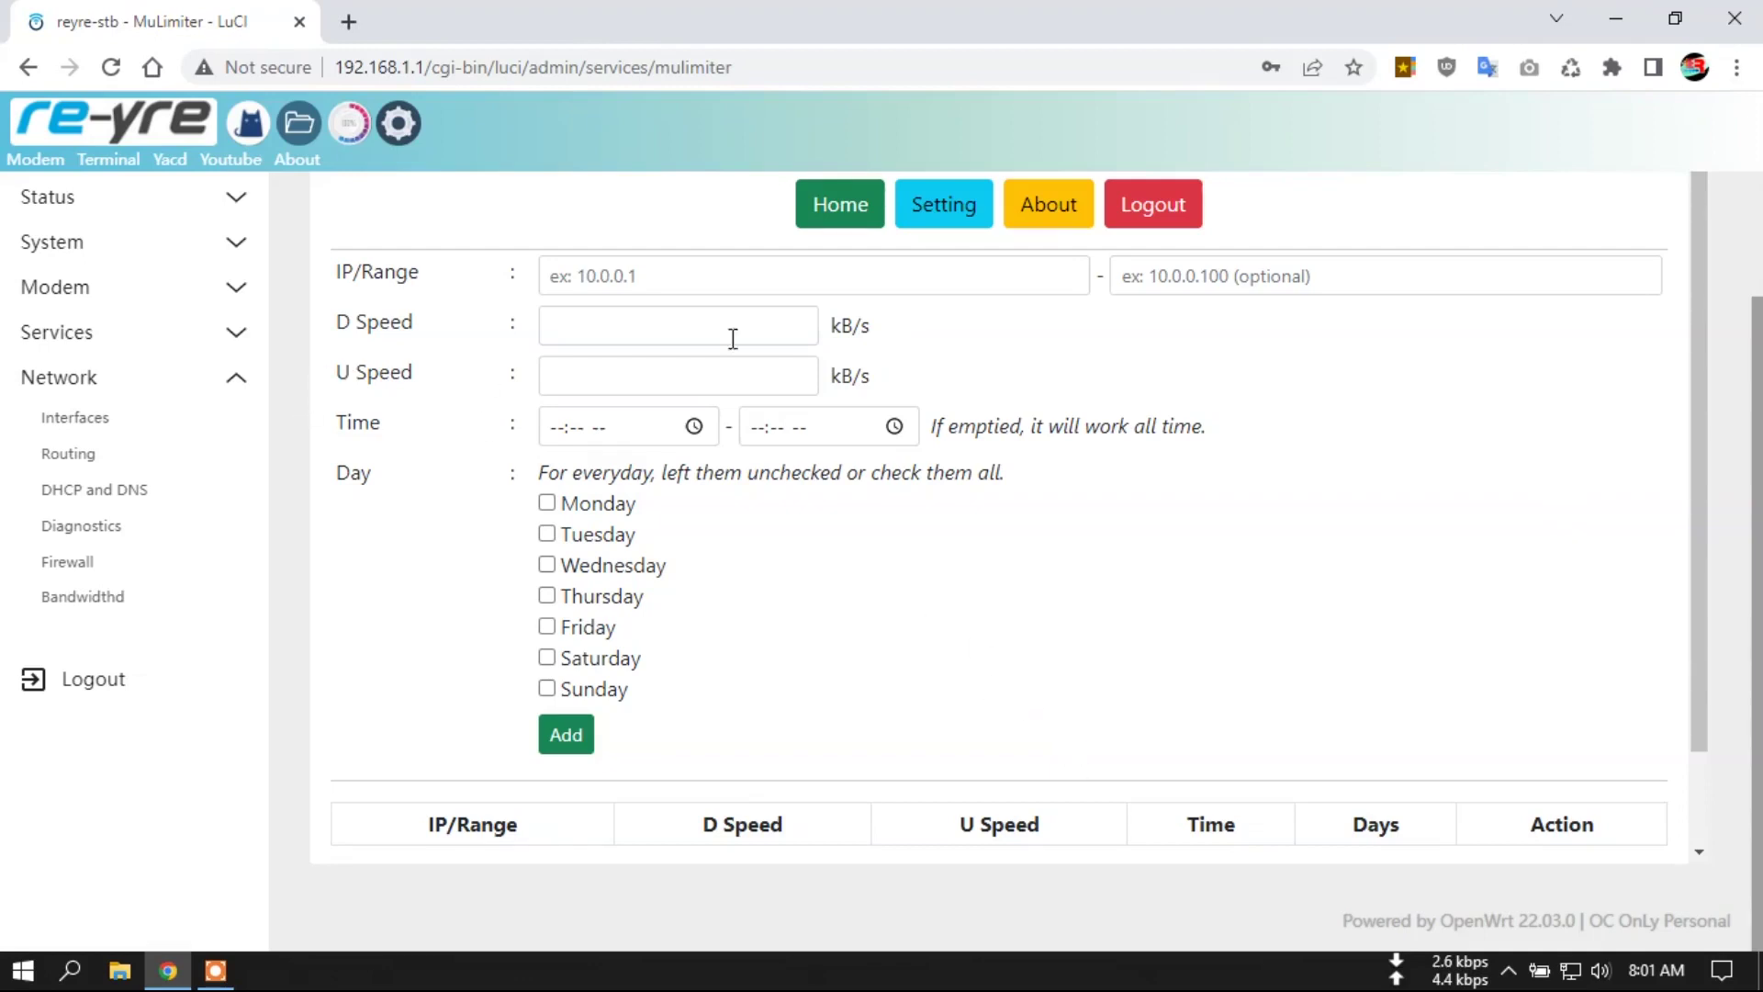
Step: View the ZeroTier base settings and open the router's Terminal service
{"action": "scroll", "coordinate": [1054, 405], "scroll_direction": "up", "scroll_amount": 2}
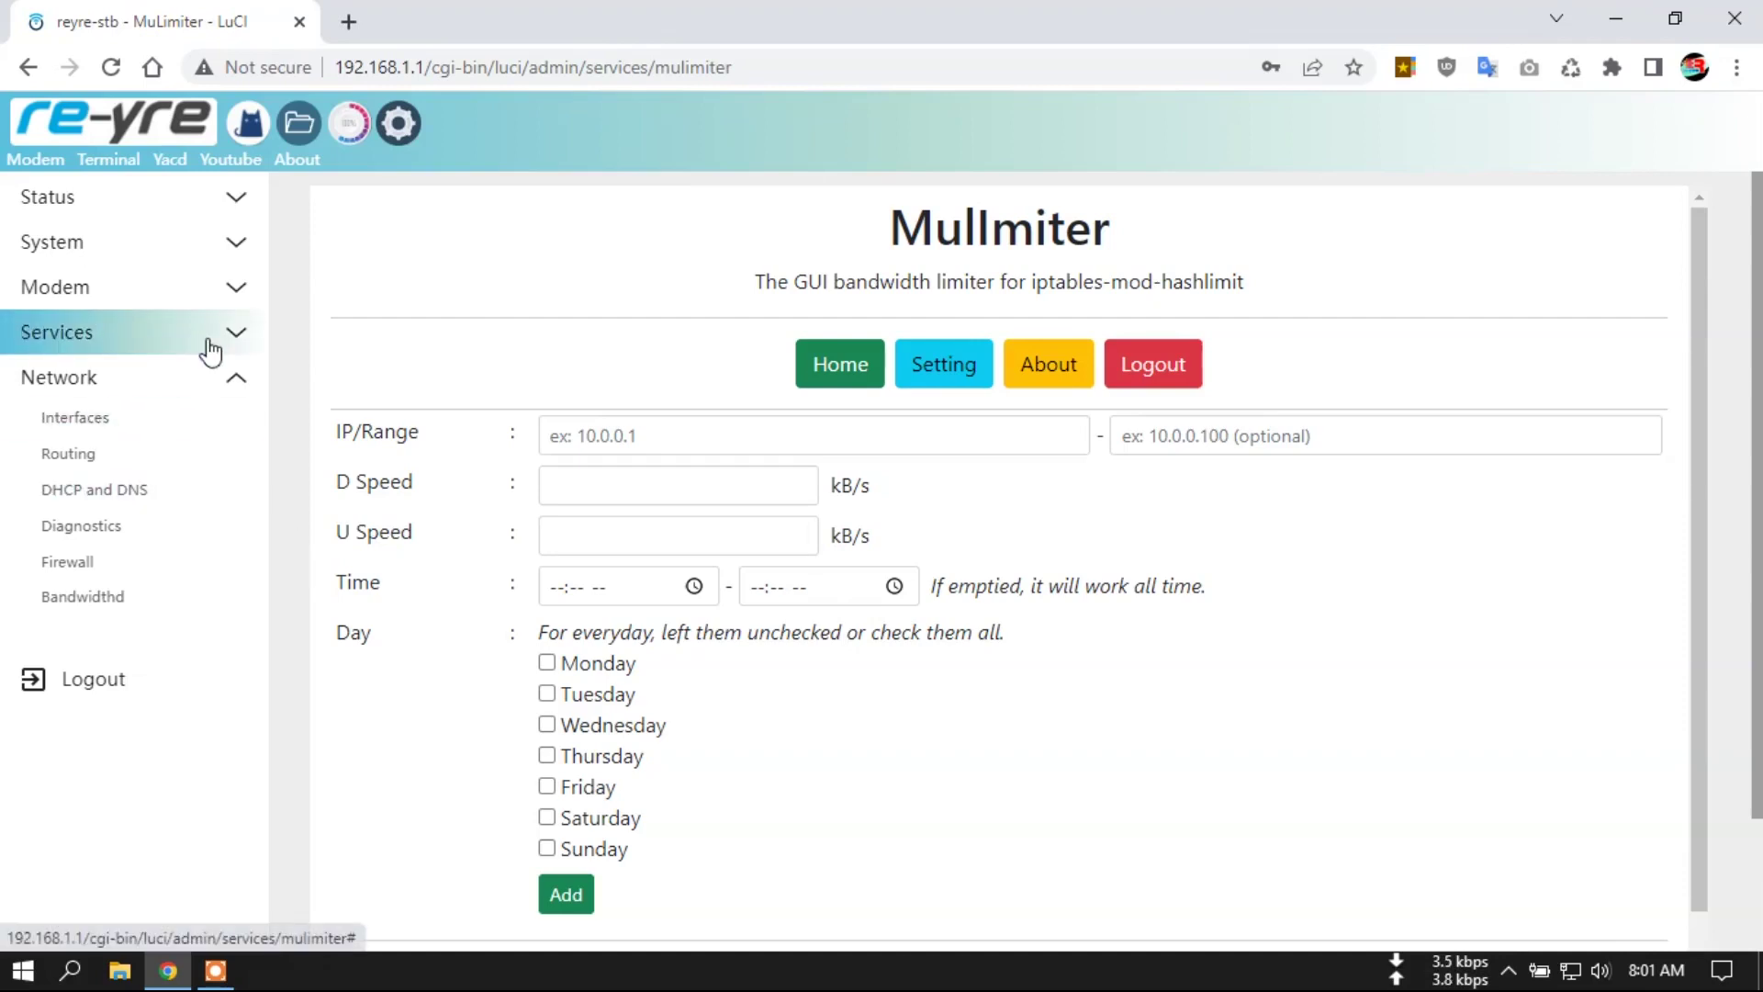
{"action": "left_click", "coordinate": [137, 352]}
{"action": "left_click", "coordinate": [97, 447]}
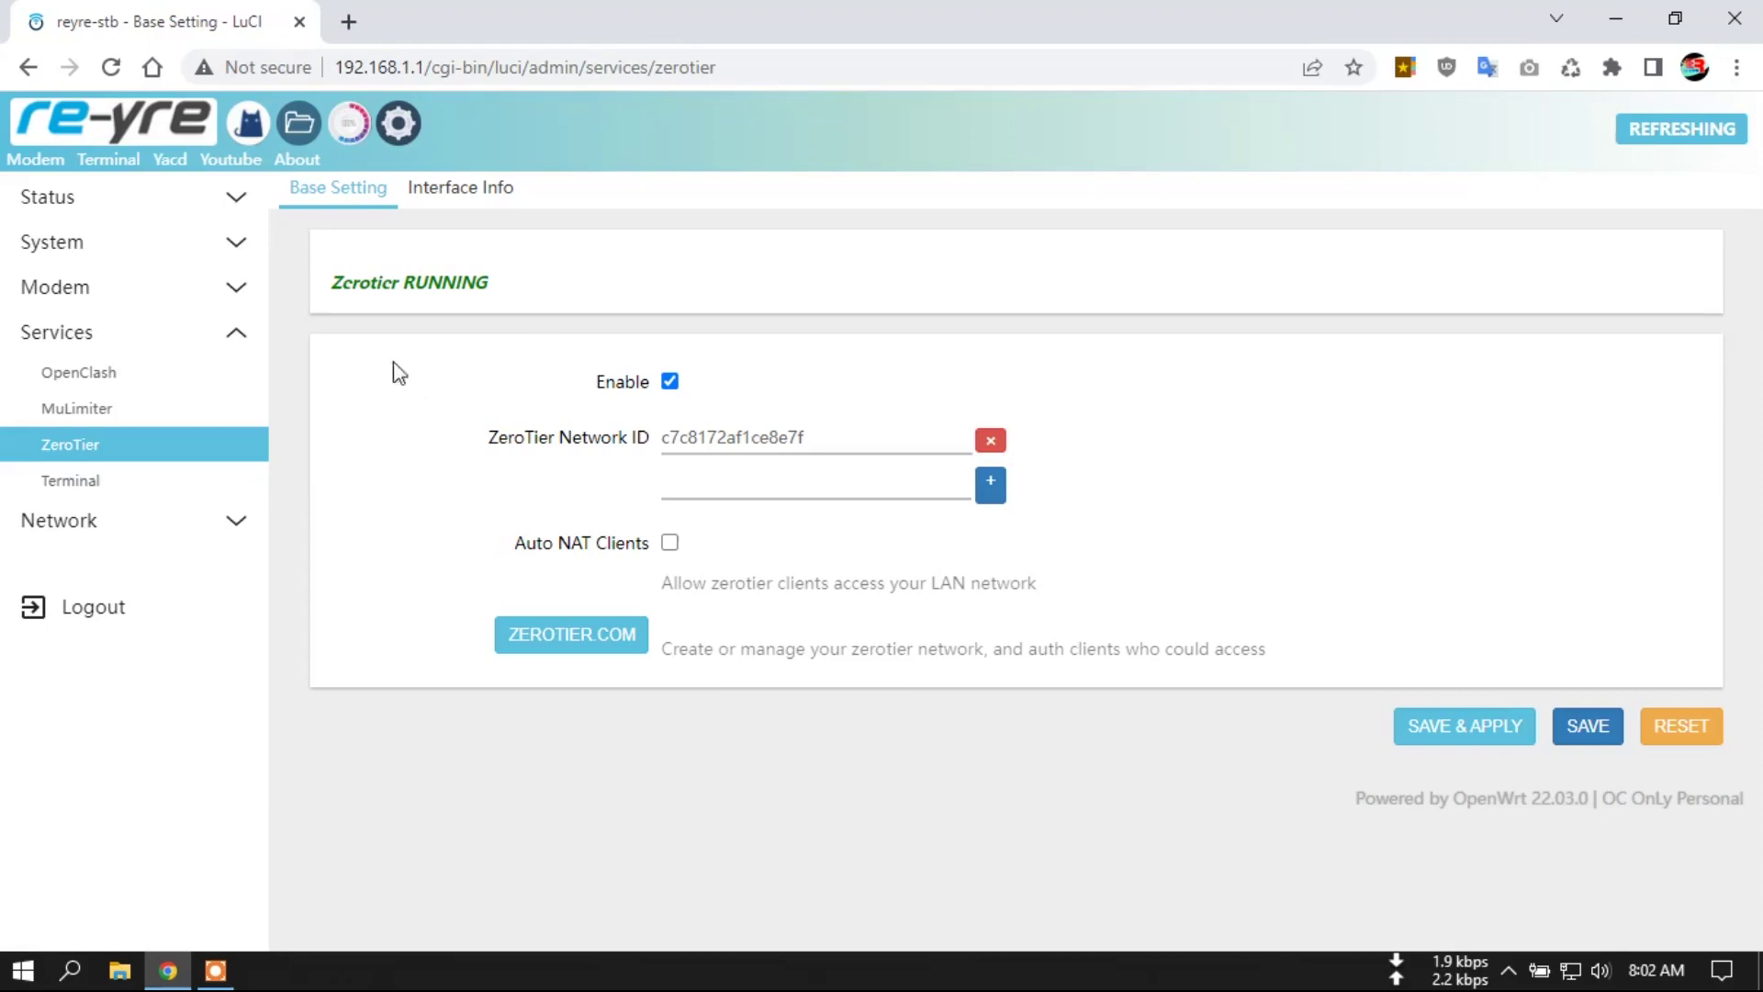
{"action": "left_click", "coordinate": [116, 483]}
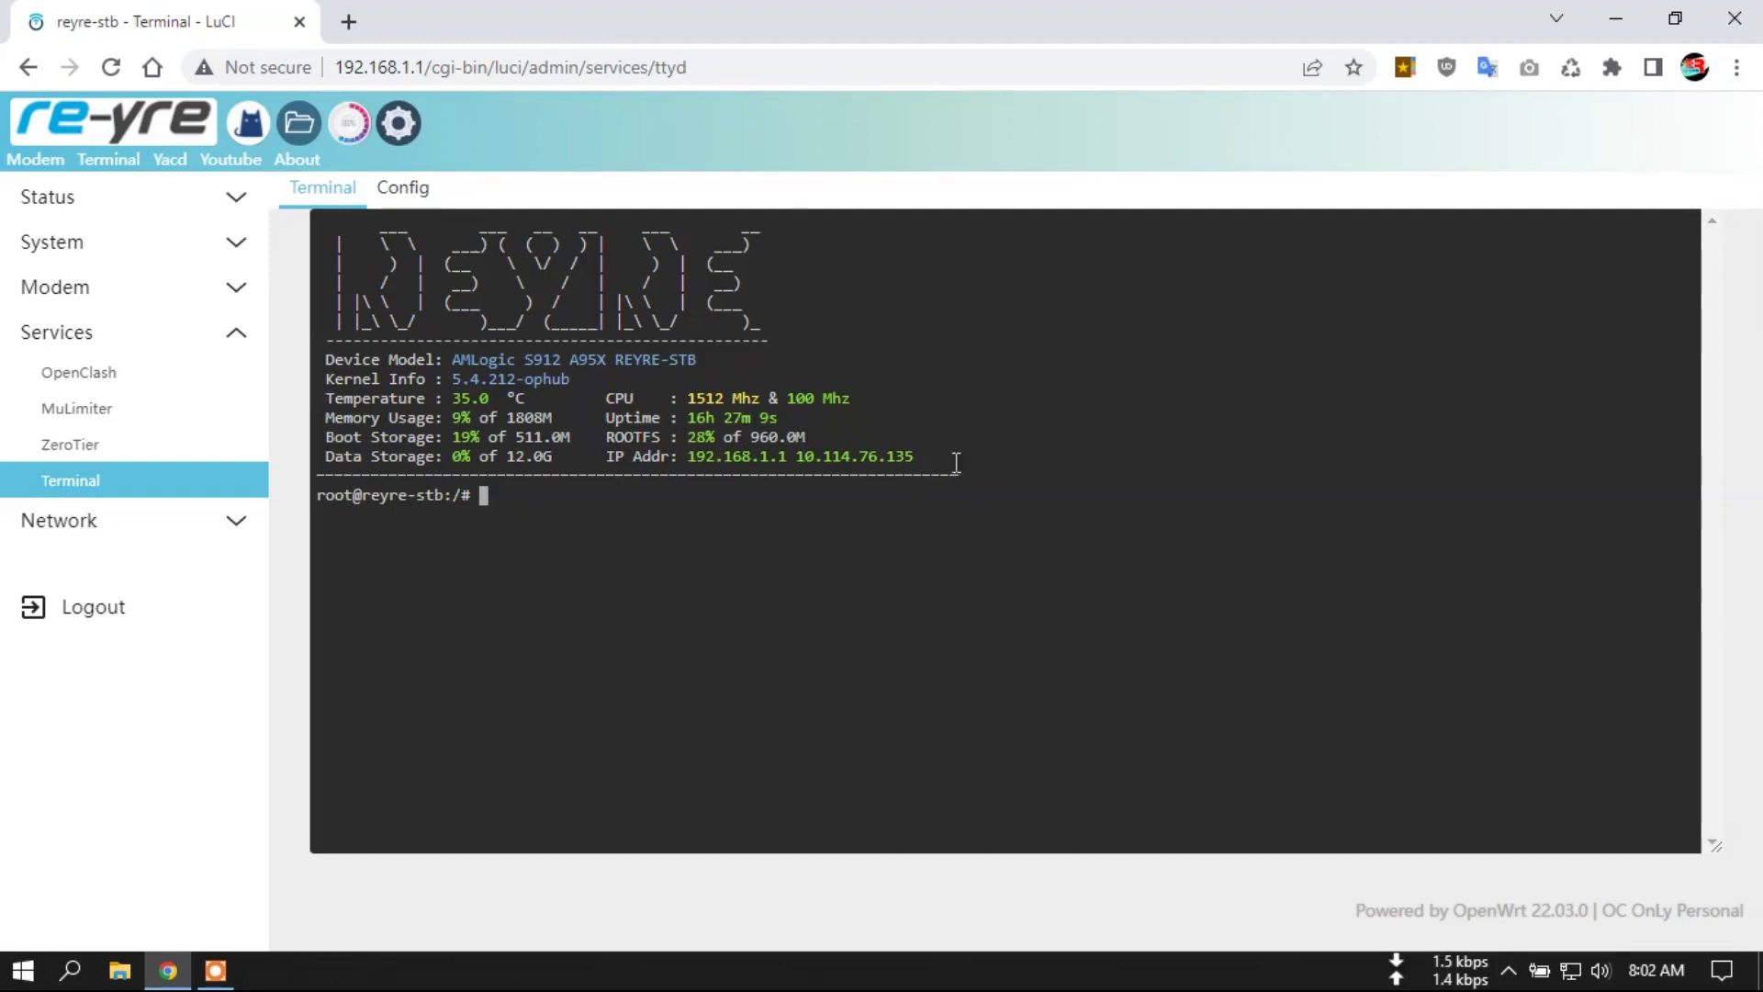
Step: Review the Bandwidthd configuration under Network and go to the OpenClash overview
{"action": "left_click", "coordinate": [158, 524]}
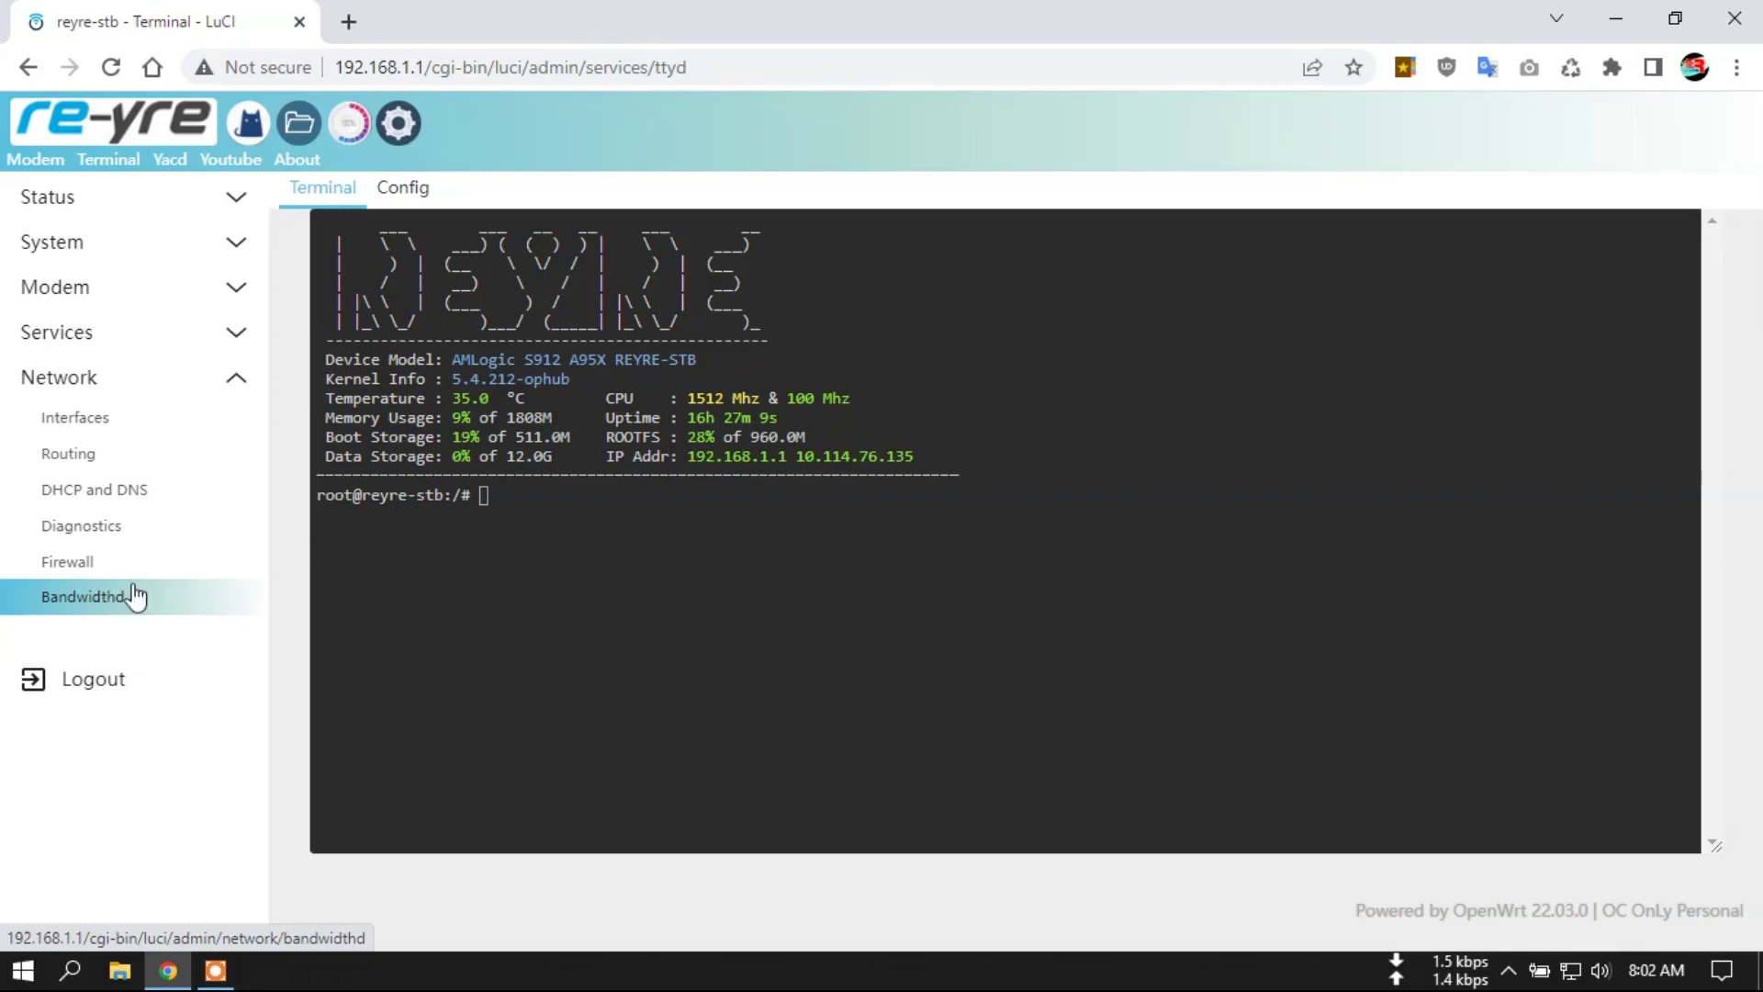
{"action": "left_click", "coordinate": [86, 596]}
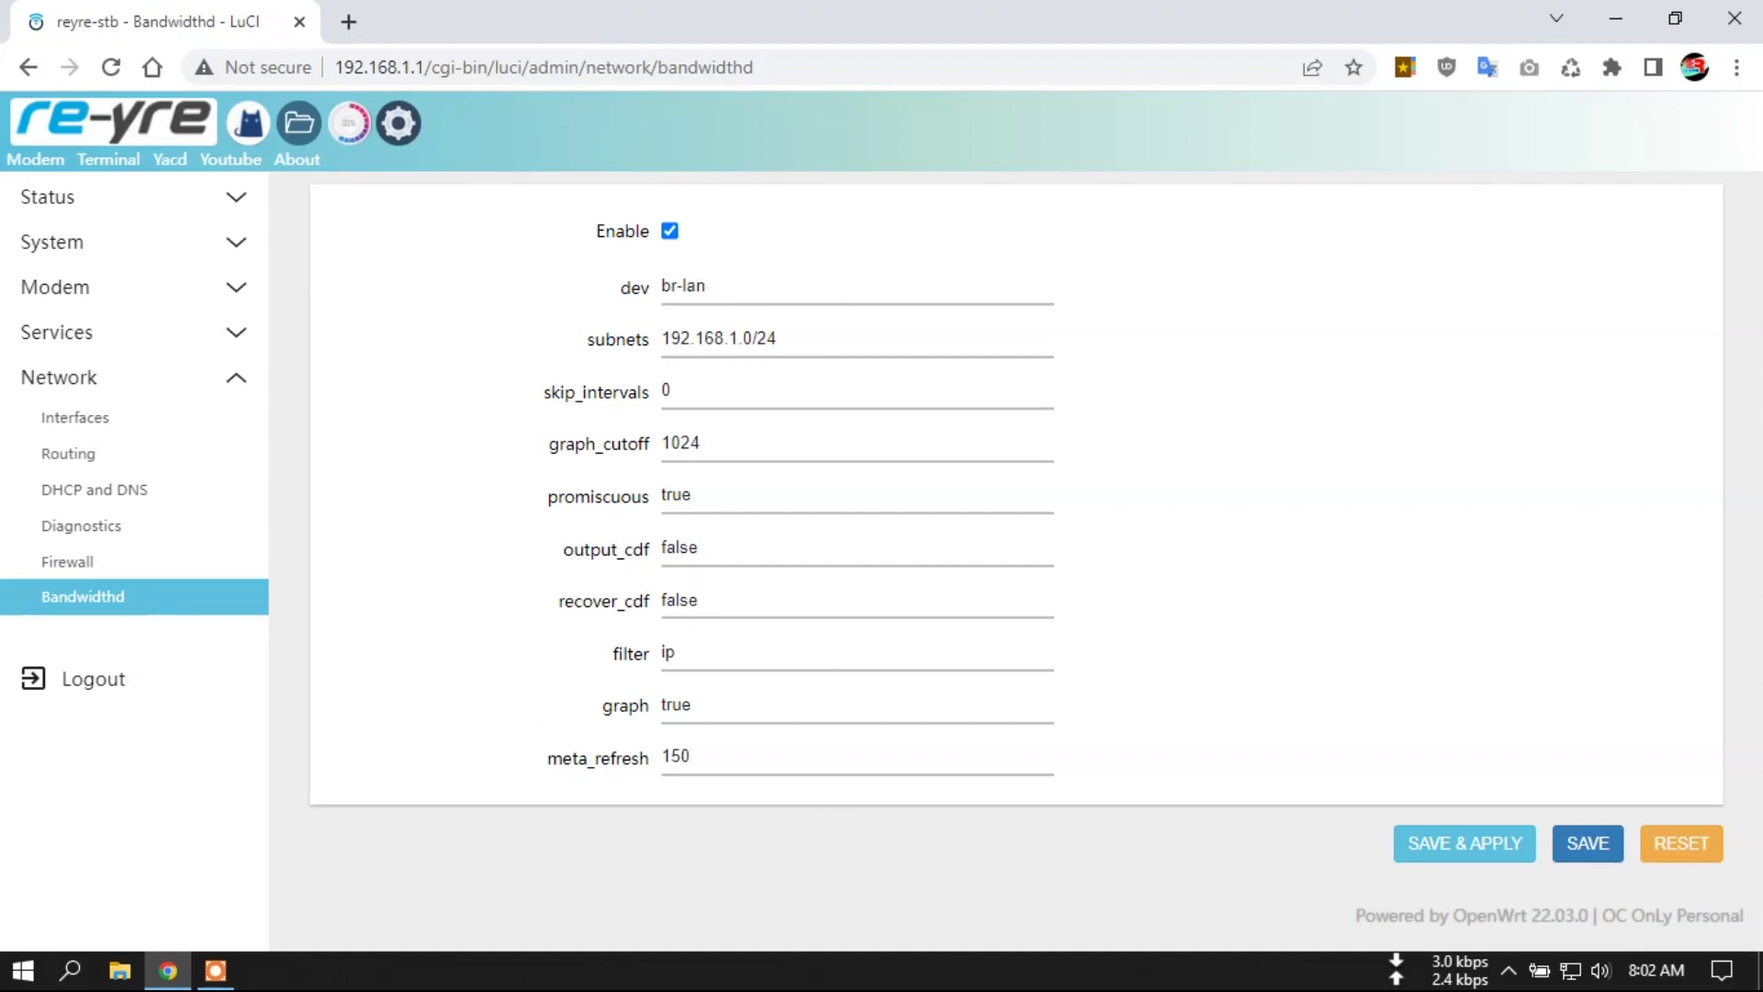
{"action": "left_click", "coordinate": [253, 127]}
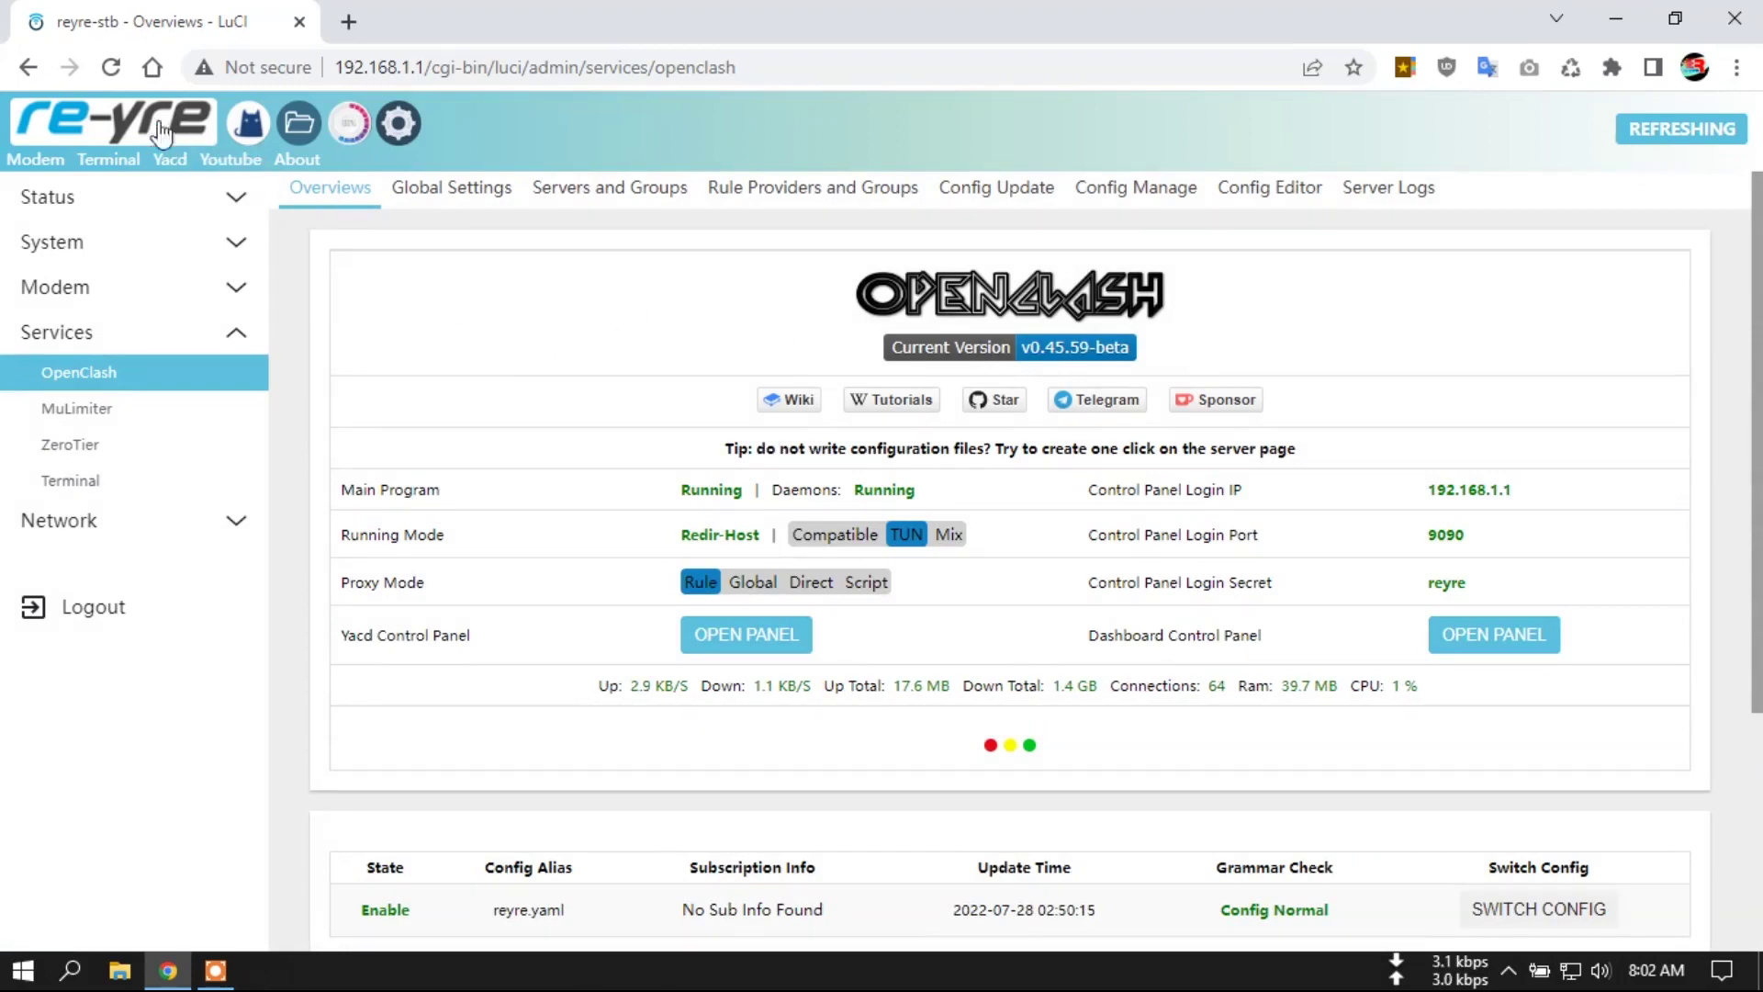
Step: Inspect the network interfaces, including LAN, TETHERING, WAN1 and WAN2, along with the Devices and Global network options pages
{"action": "left_click", "coordinate": [390, 133]}
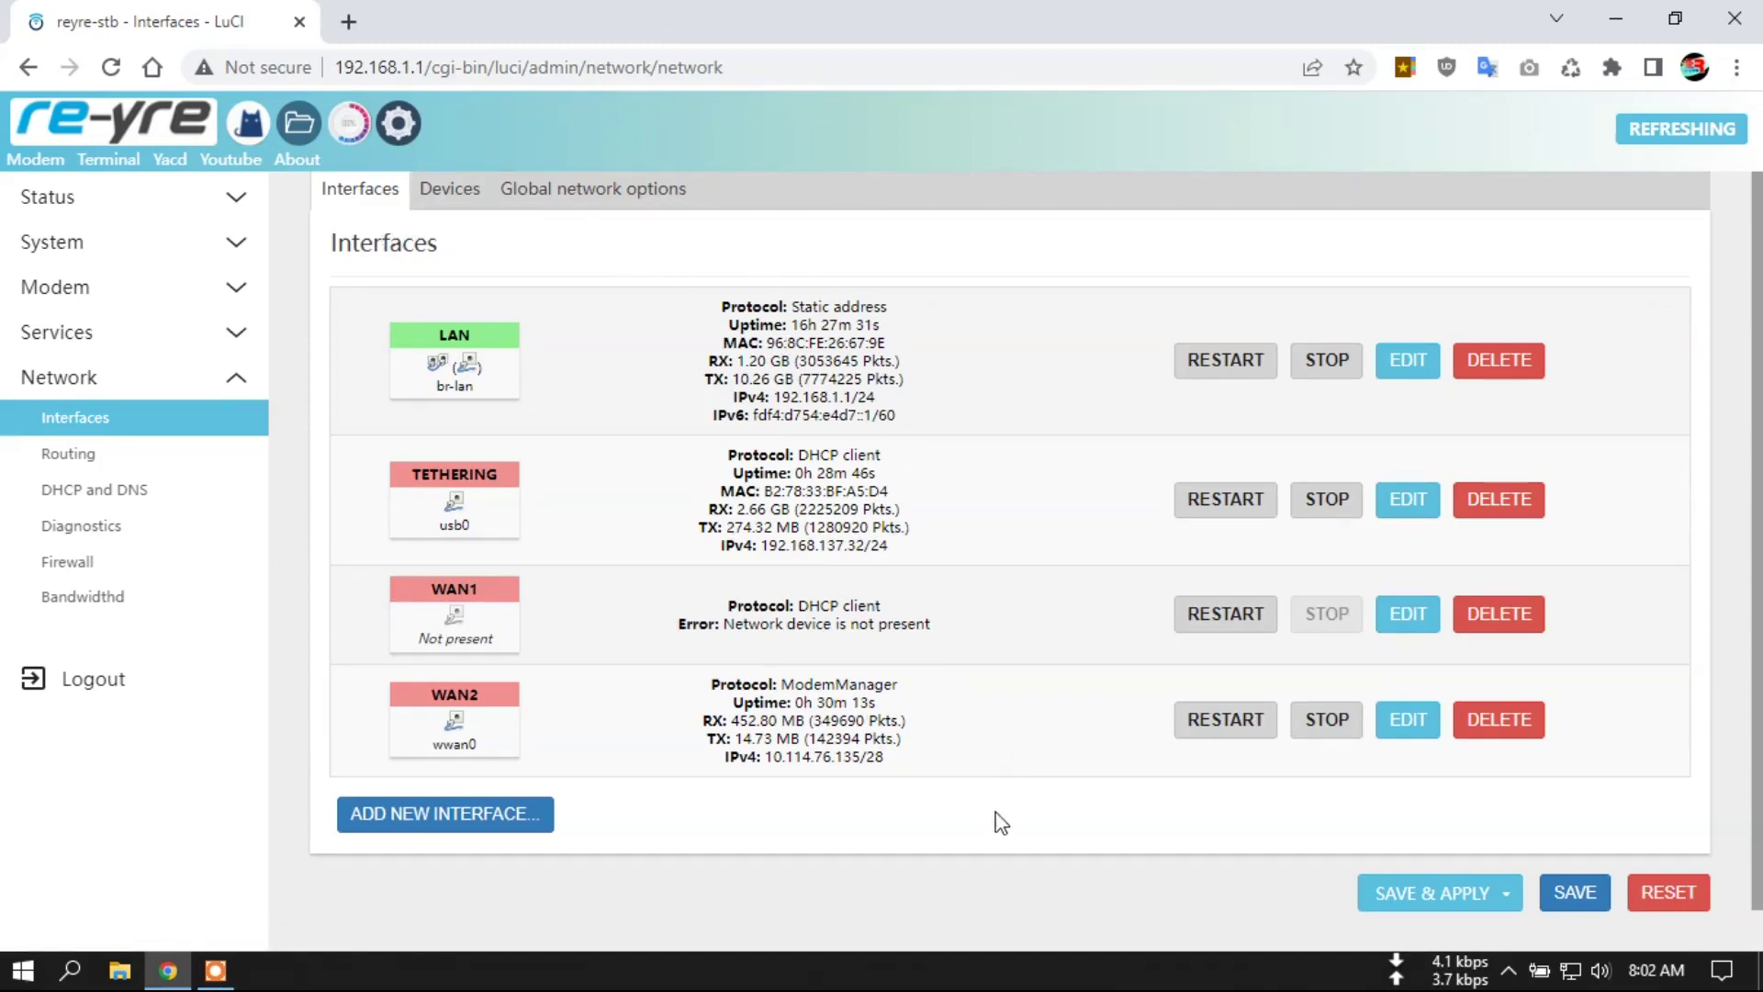
{"action": "scroll", "coordinate": [622, 732], "scroll_direction": "down", "scroll_amount": 1}
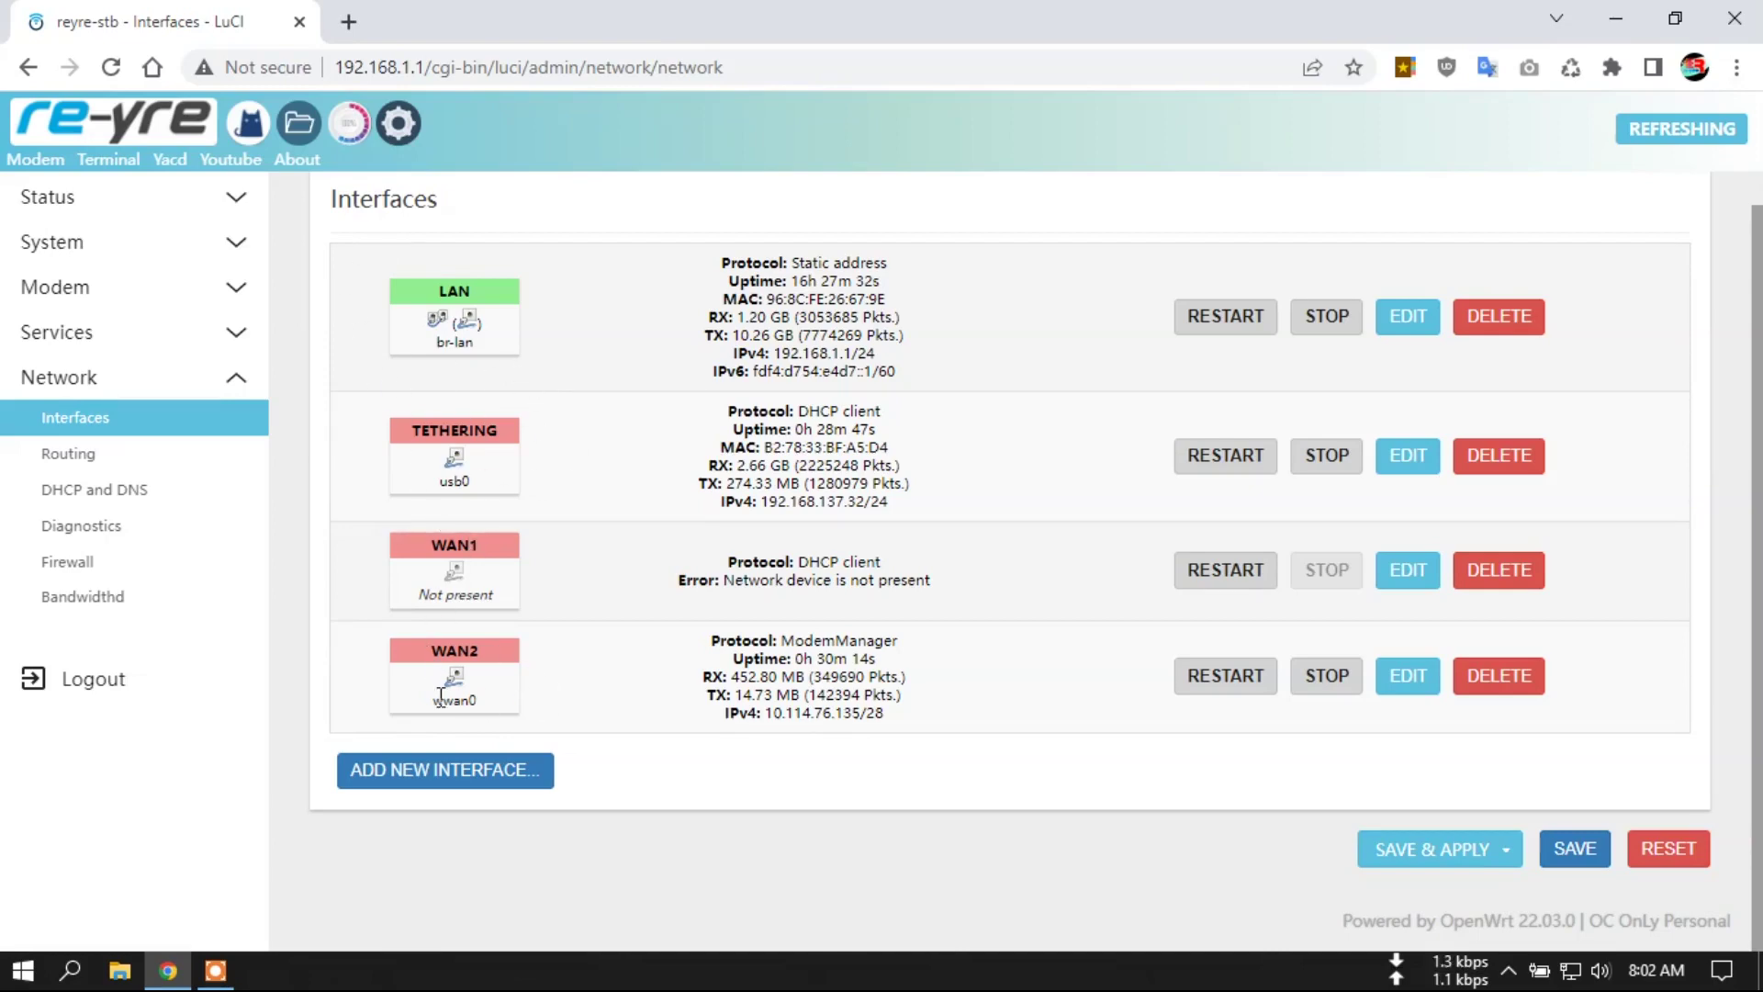
{"action": "scroll", "coordinate": [514, 404], "scroll_direction": "up", "scroll_amount": 1}
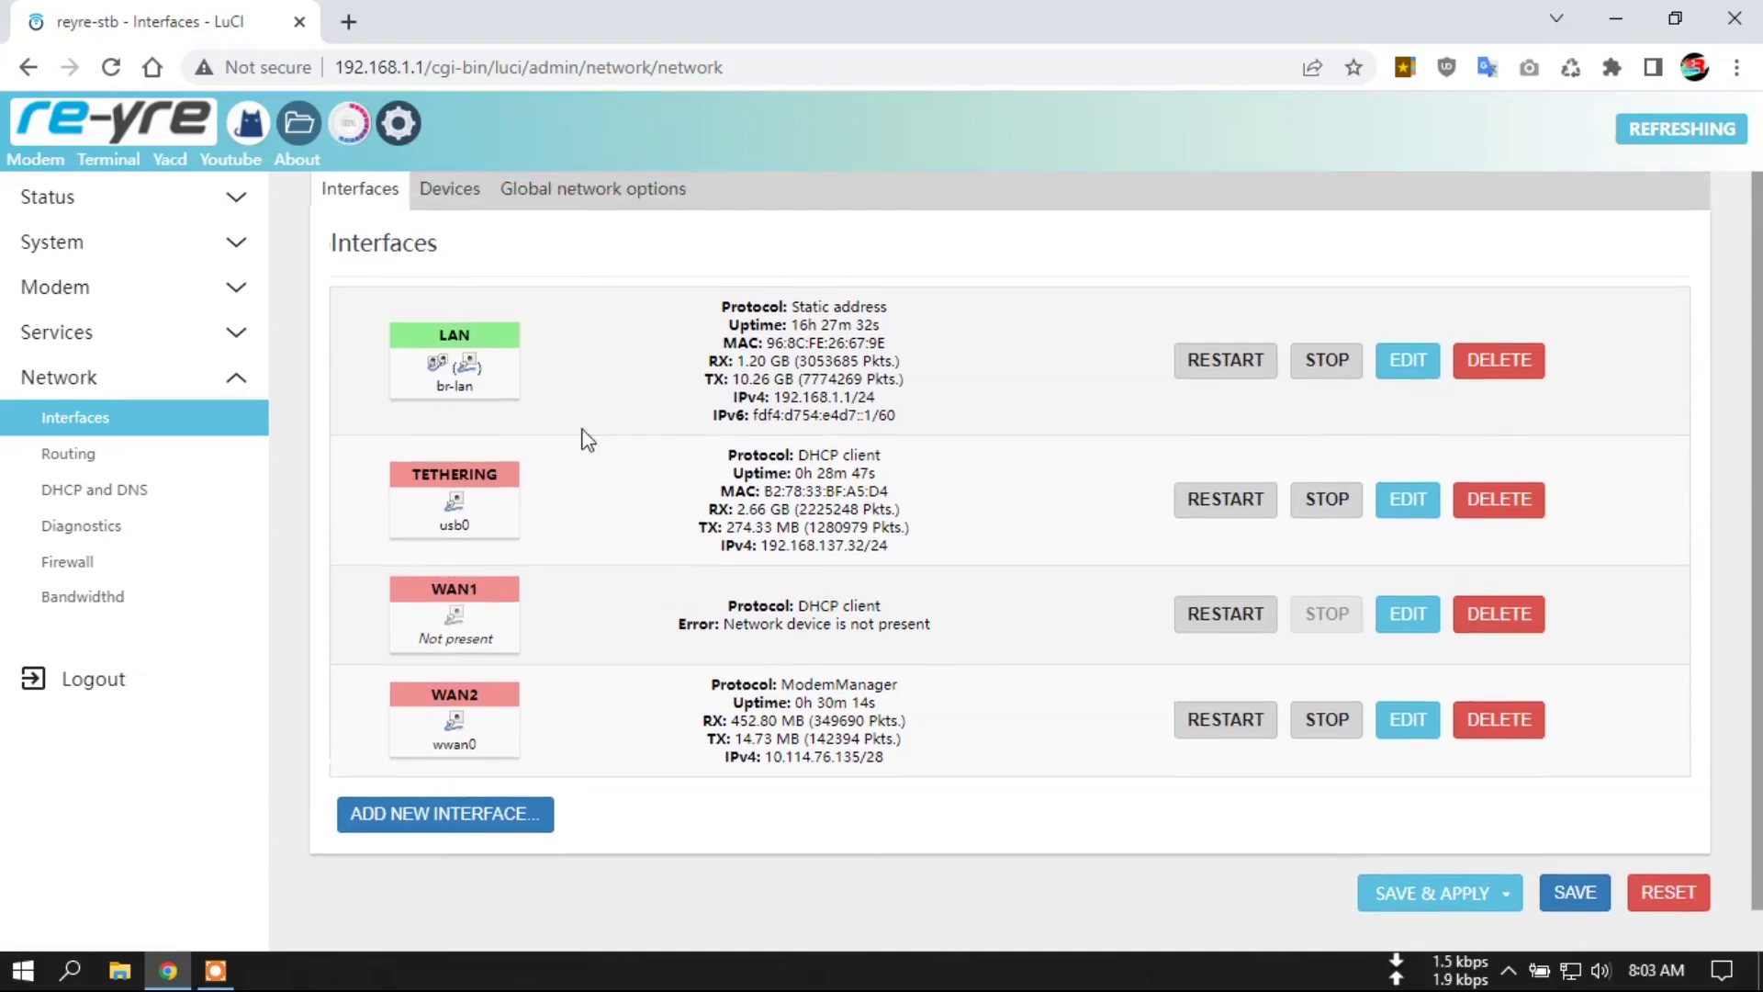
{"action": "left_click", "coordinate": [451, 190]}
{"action": "scroll", "coordinate": [925, 760], "scroll_direction": "down", "scroll_amount": 1}
{"action": "scroll", "coordinate": [936, 732], "scroll_direction": "up", "scroll_amount": 1}
{"action": "left_click", "coordinate": [601, 189]}
Step: Look through the Status Overview page from the system and memory information down to the DHCP leases
{"action": "left_click", "coordinate": [551, 137]}
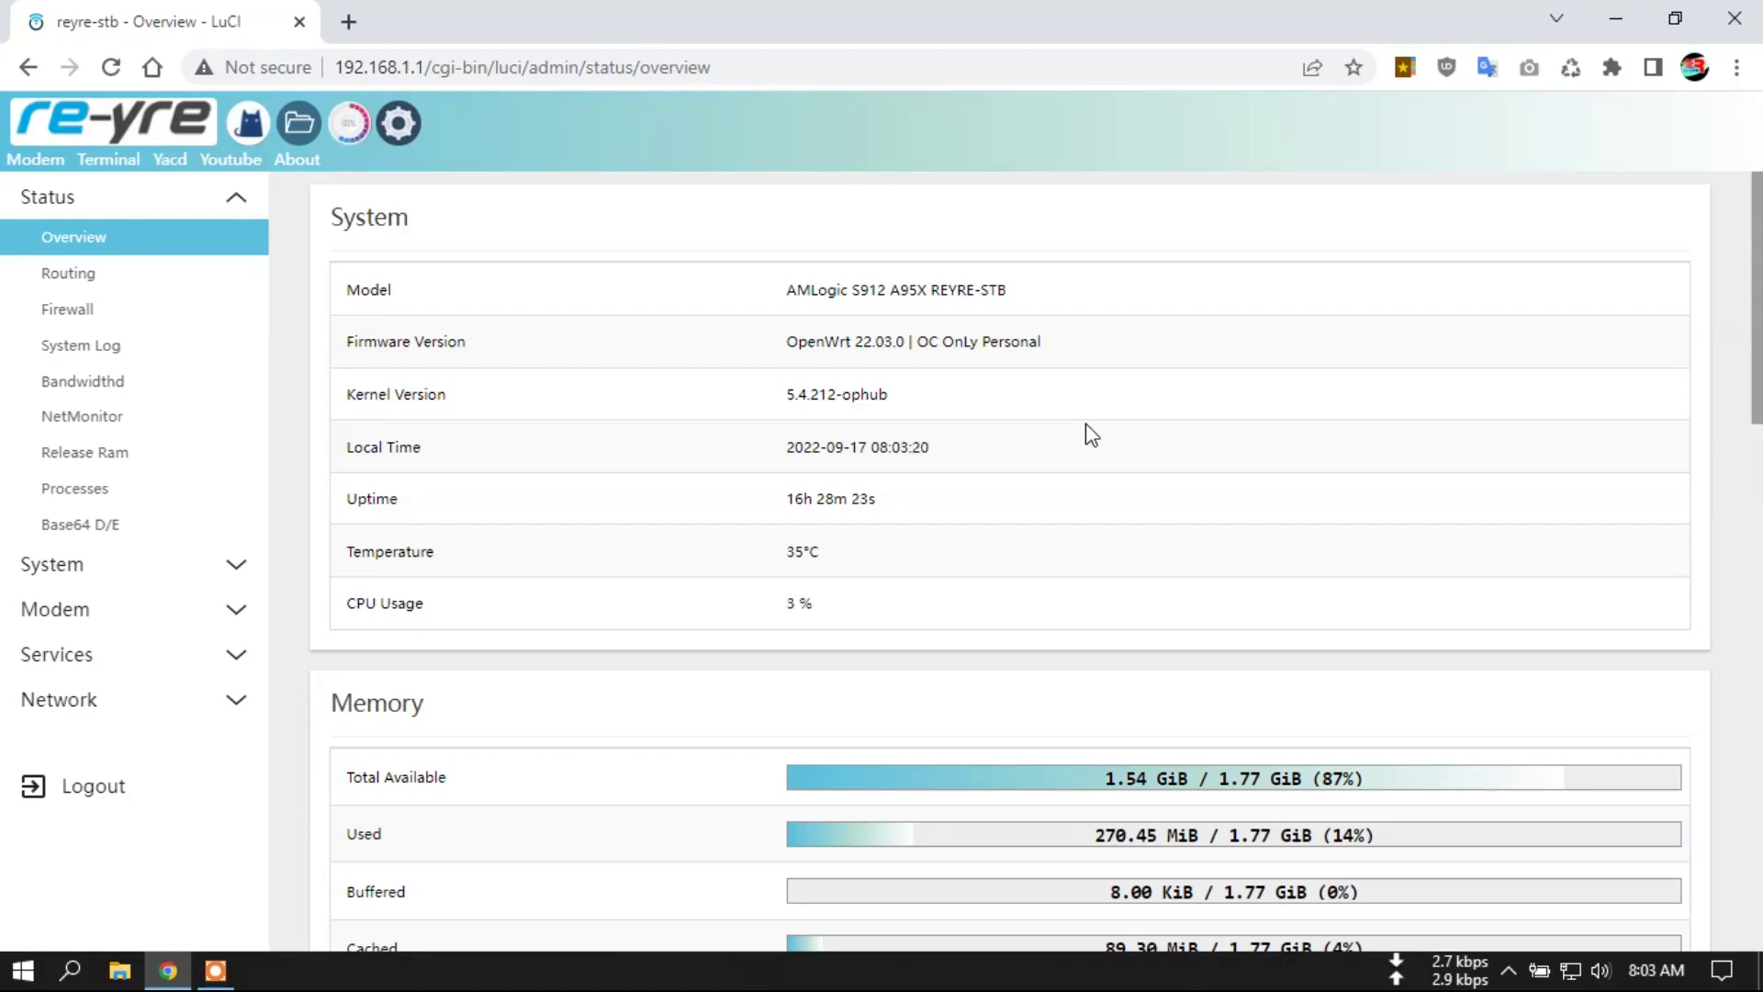
{"action": "scroll", "coordinate": [1086, 431], "scroll_direction": "down", "scroll_amount": 20}
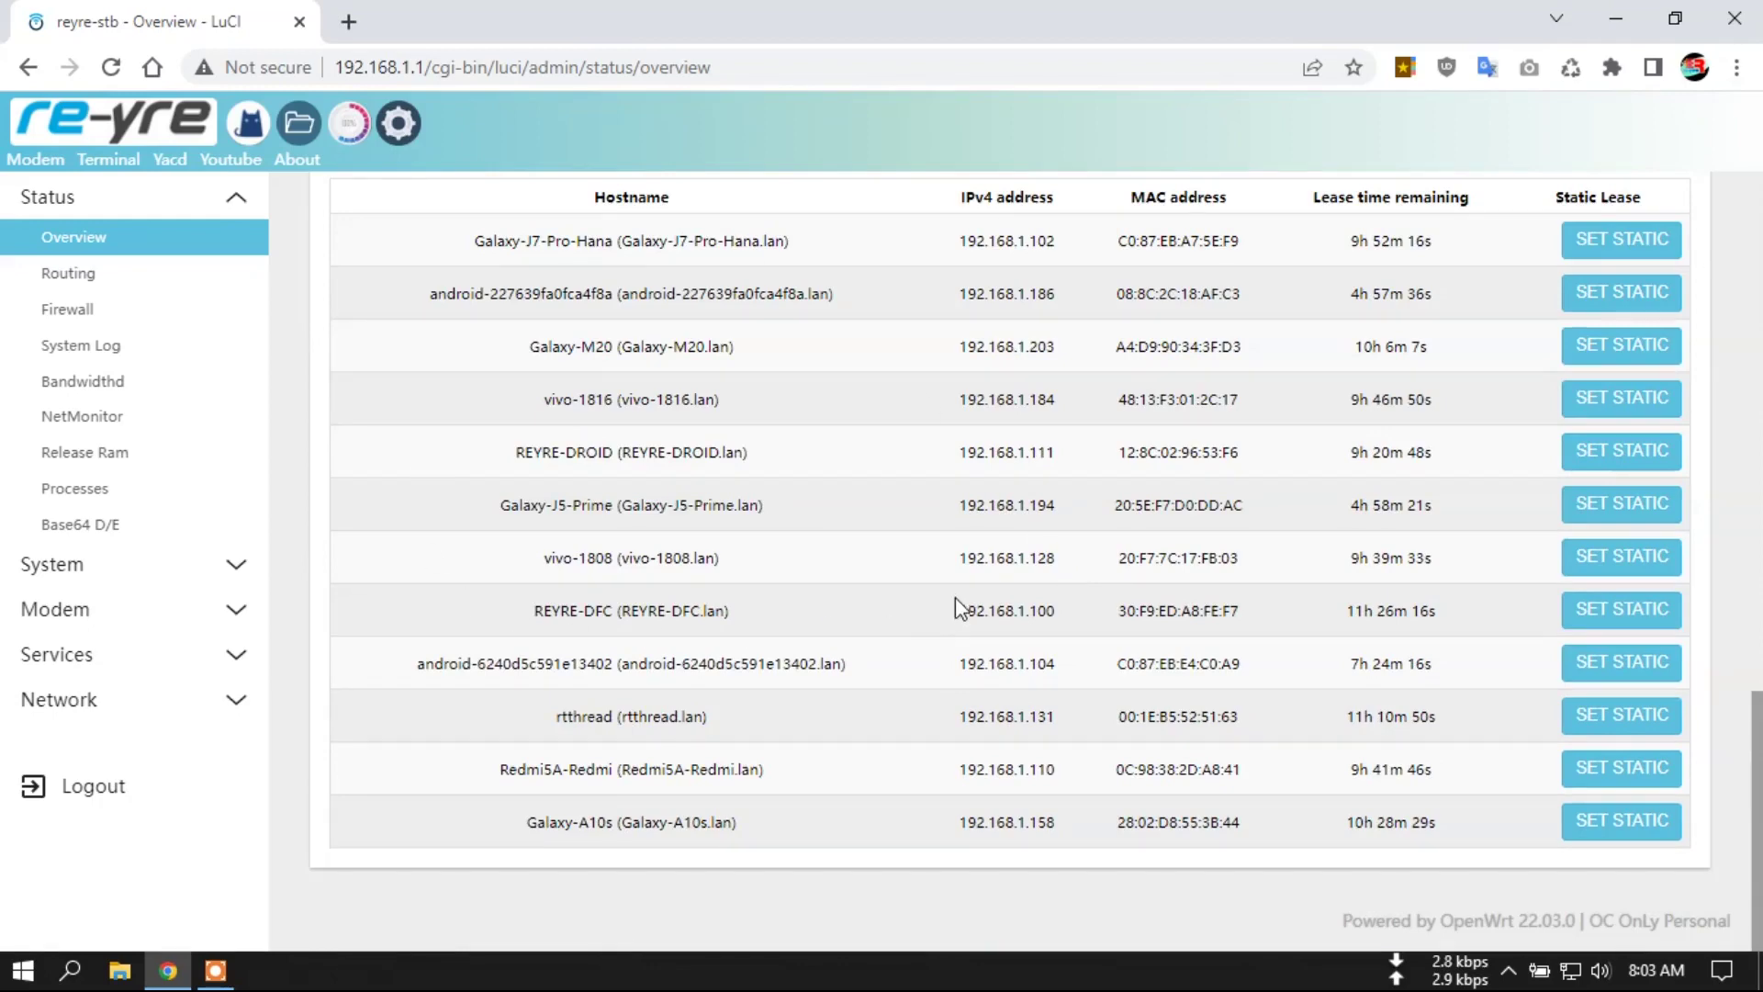
{"action": "scroll", "coordinate": [956, 602], "scroll_direction": "up", "scroll_amount": 10}
{"action": "scroll", "coordinate": [1015, 537], "scroll_direction": "up", "scroll_amount": 5}
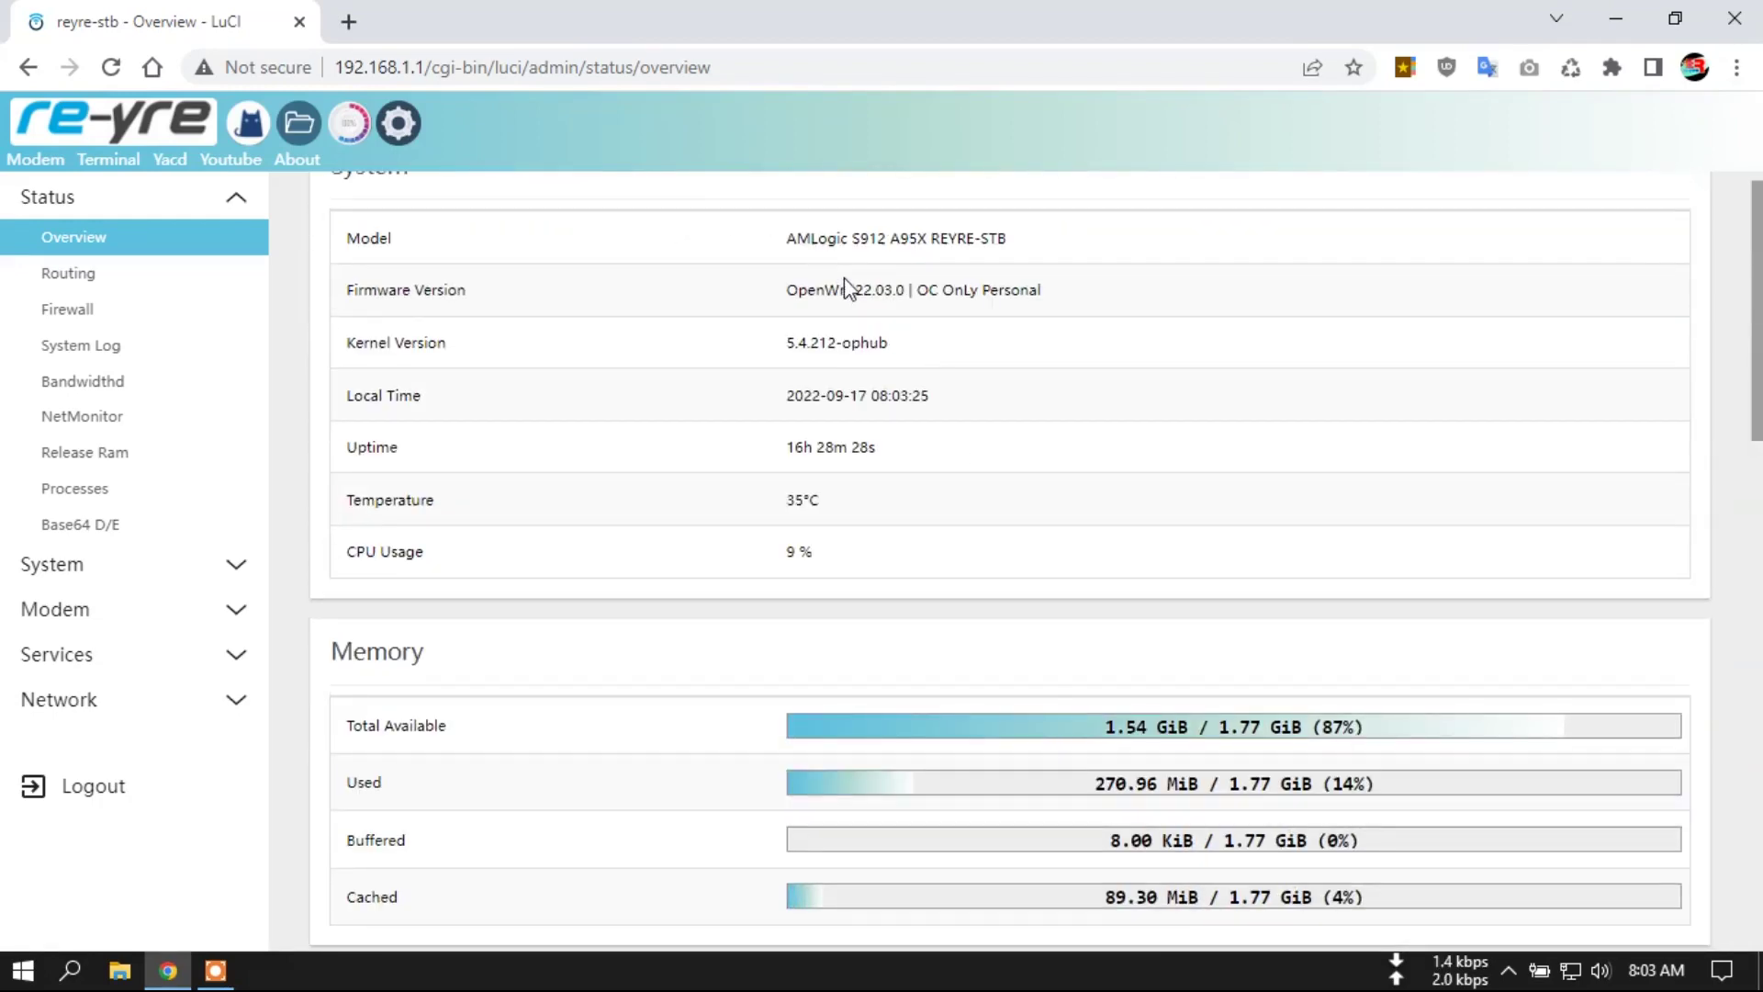